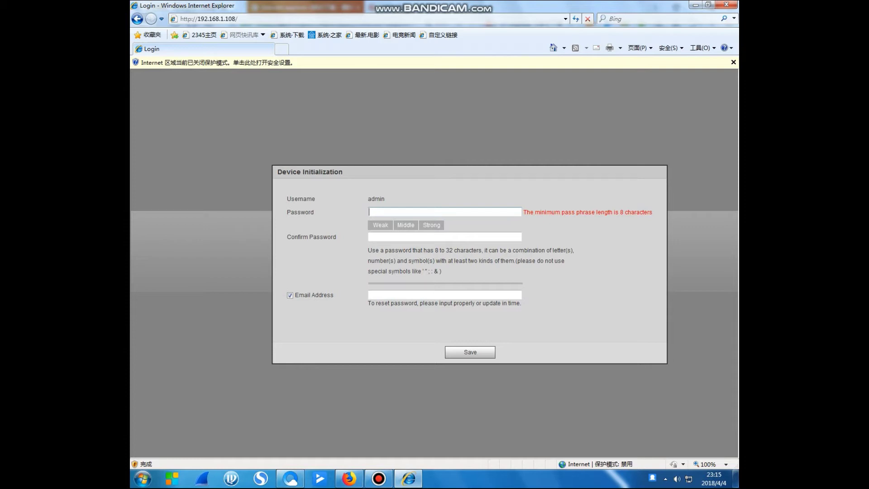
Set and confirm the new device password without a recovery e-mail, and save initialization
type("dm")
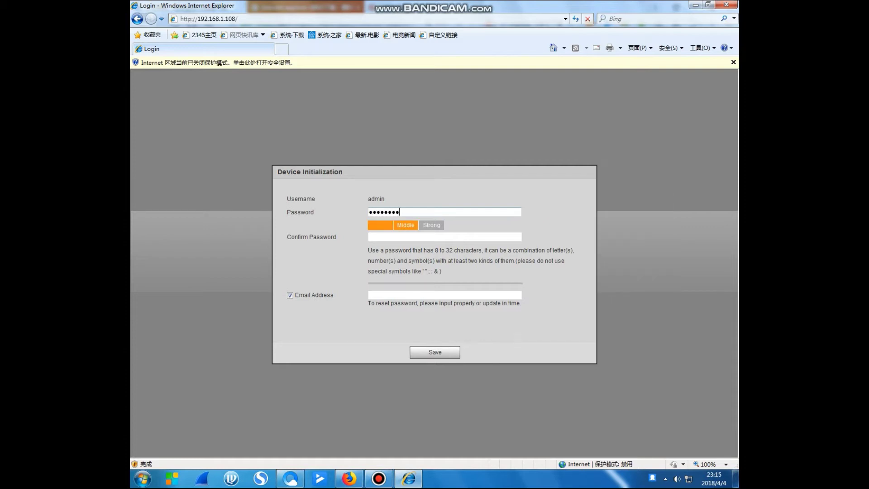
left_click(370, 236)
type("admin123")
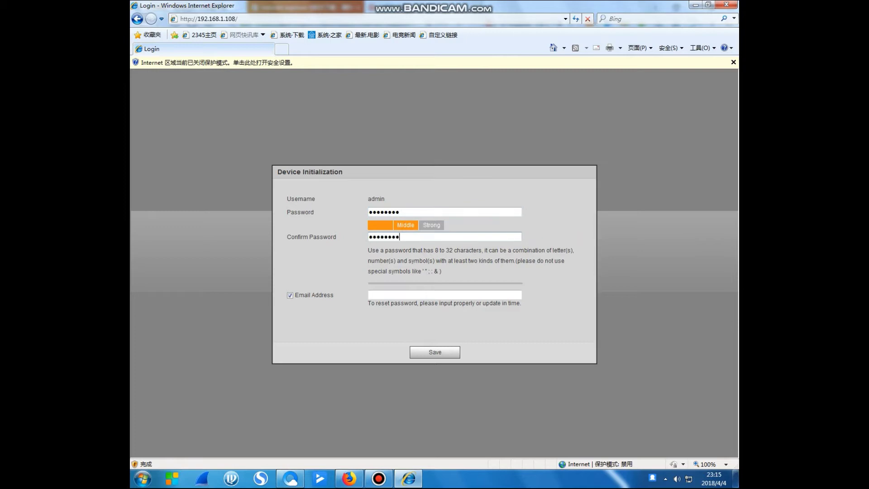
left_click(290, 295)
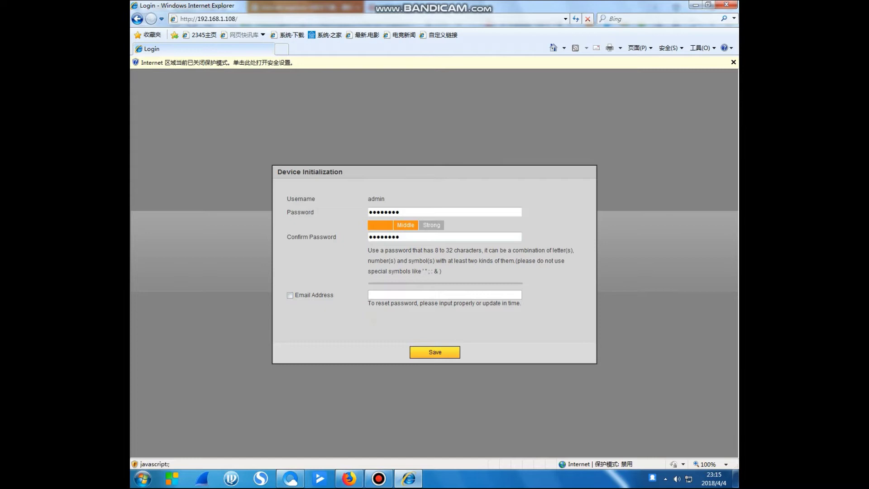
left_click(435, 352)
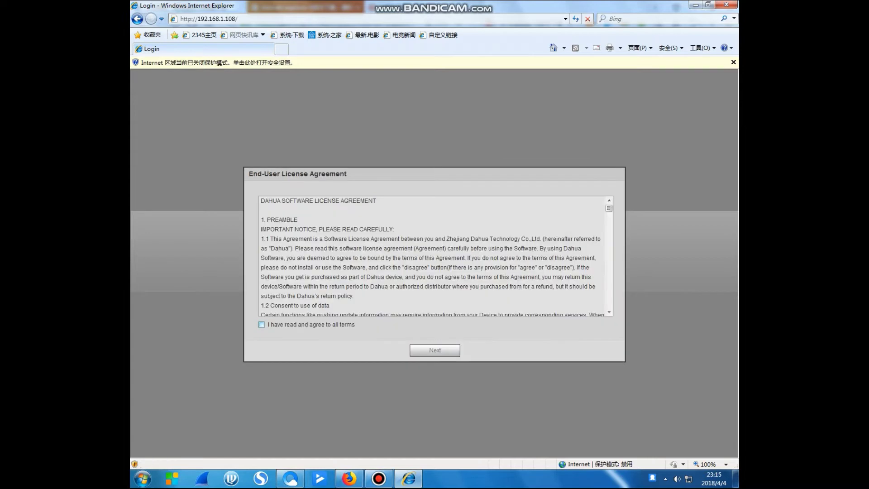
Accept the licence agreement and continue past the Easy4ip cloud registration step
left_click(262, 325)
left_click(434, 350)
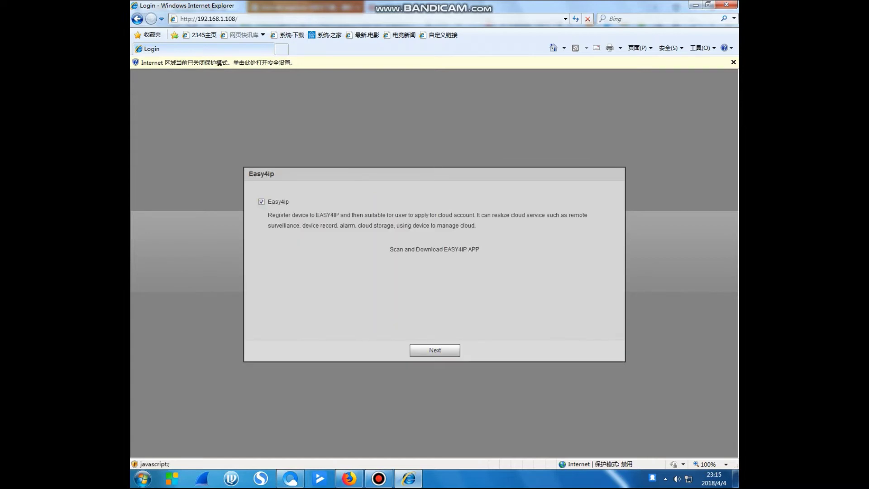
left_click(434, 350)
Finish setup and log in as admin, retyping the password after the first attempt fails
left_click(435, 351)
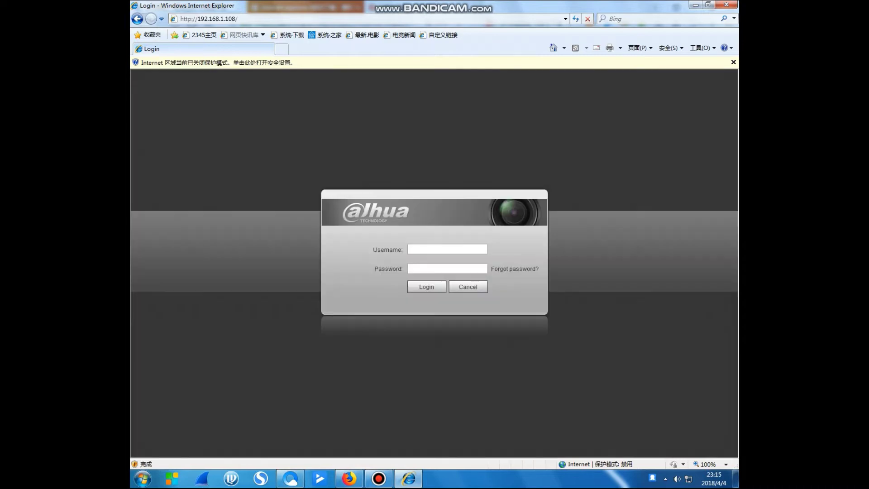
type("admin")
left_click(448, 268)
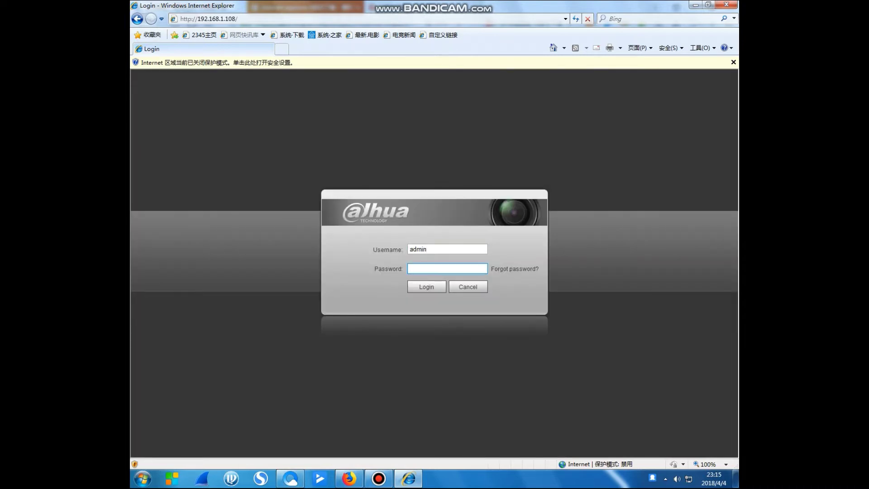
type("admi")
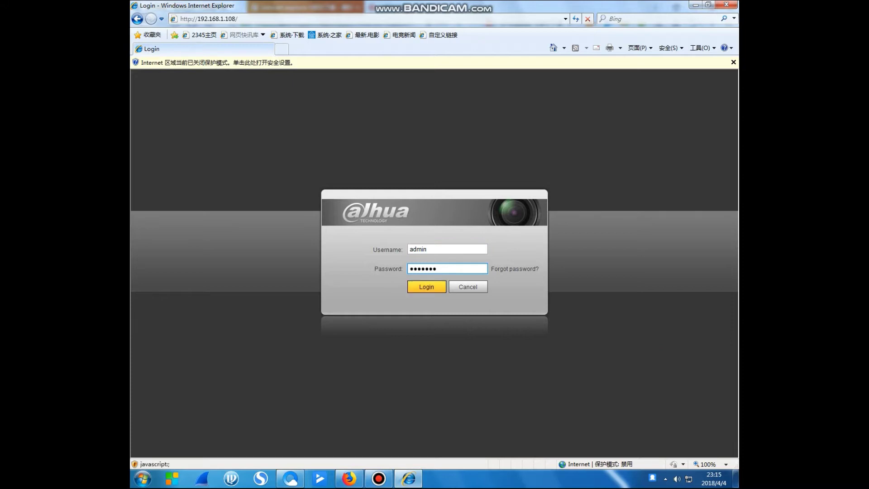
key("Return")
key("Return")
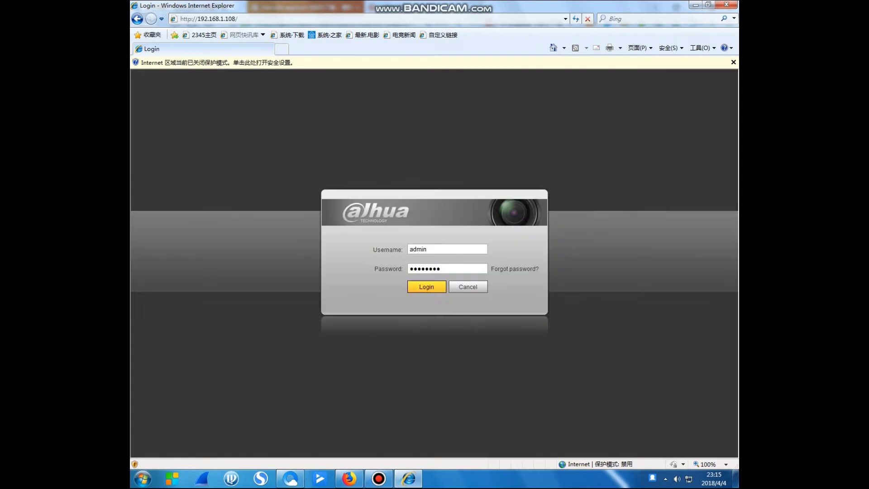
key("BackSpace")
type("*******")
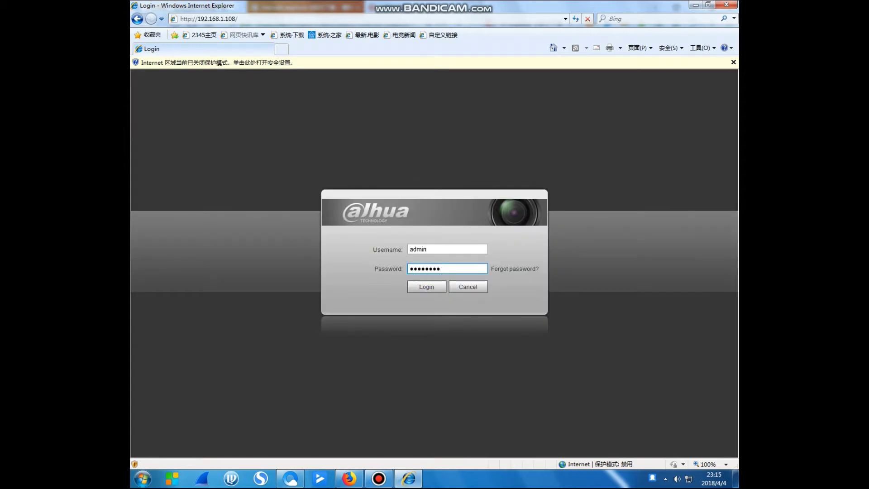
key("Tab")
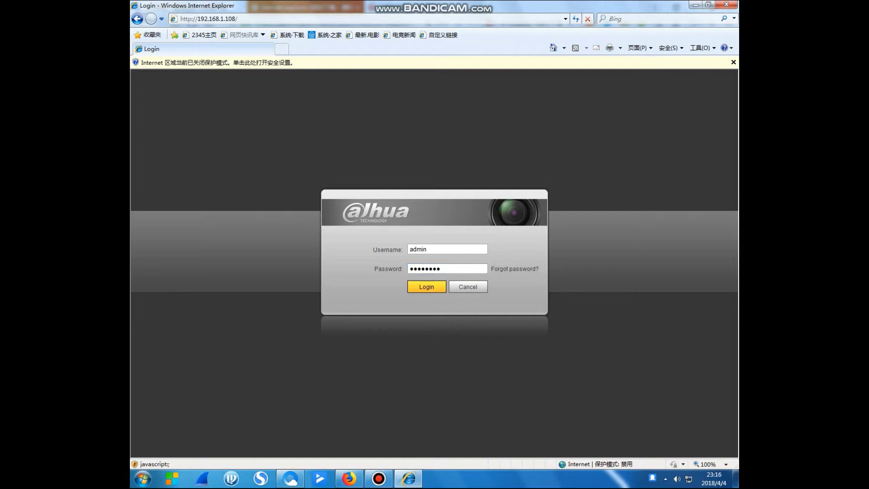
key("Return")
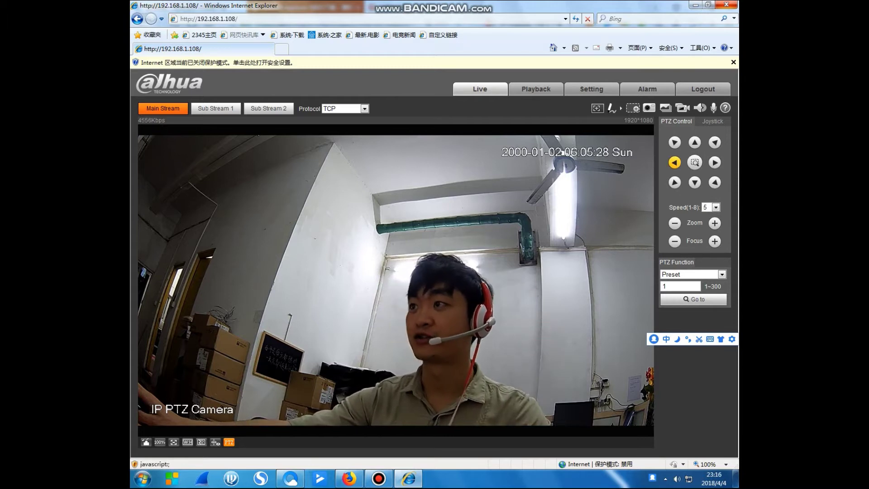
Pan the camera left and right, tilt it down, and zoom in on the man's face
left_click(675, 162)
left_click(715, 162)
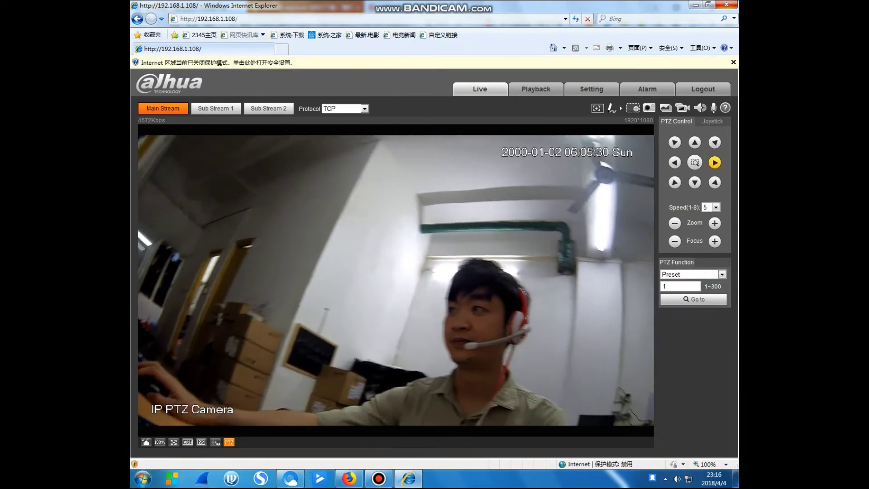
left_click(695, 182)
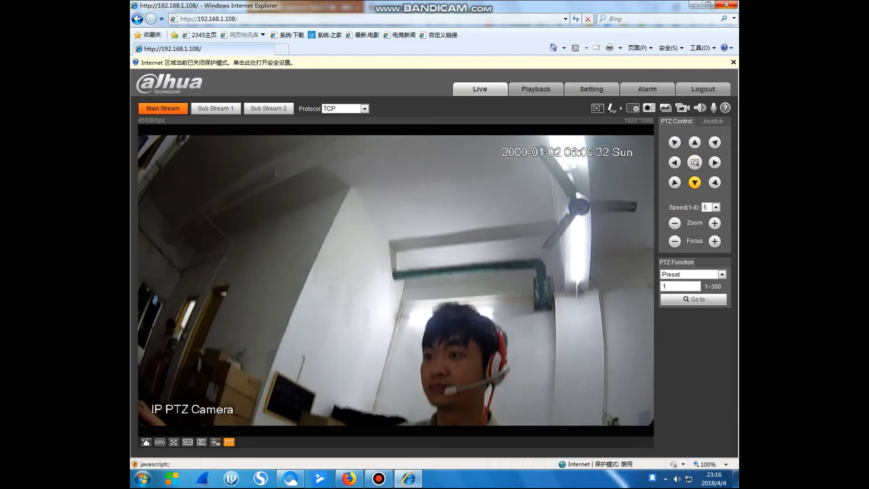
left_click(714, 223)
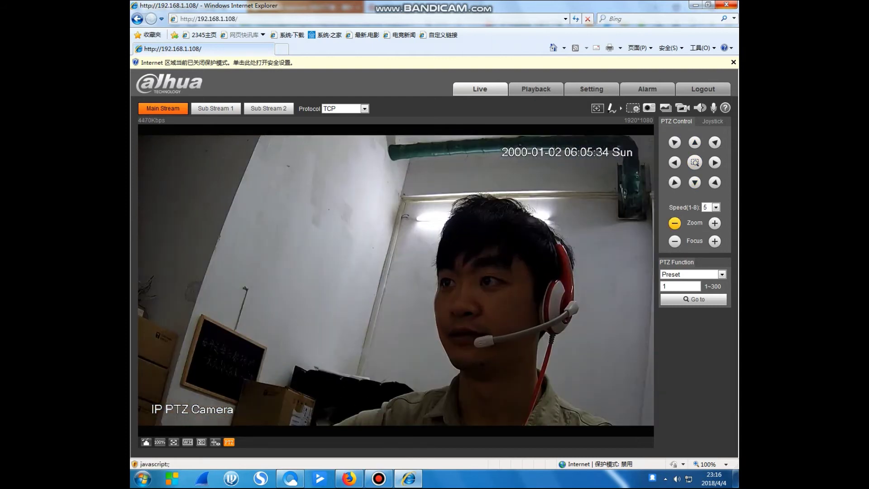
left_click(675, 222)
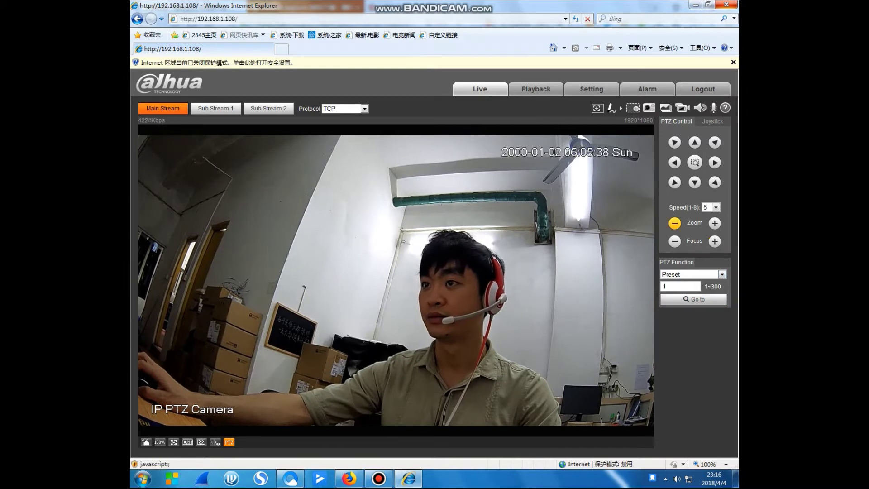
left_click(715, 222)
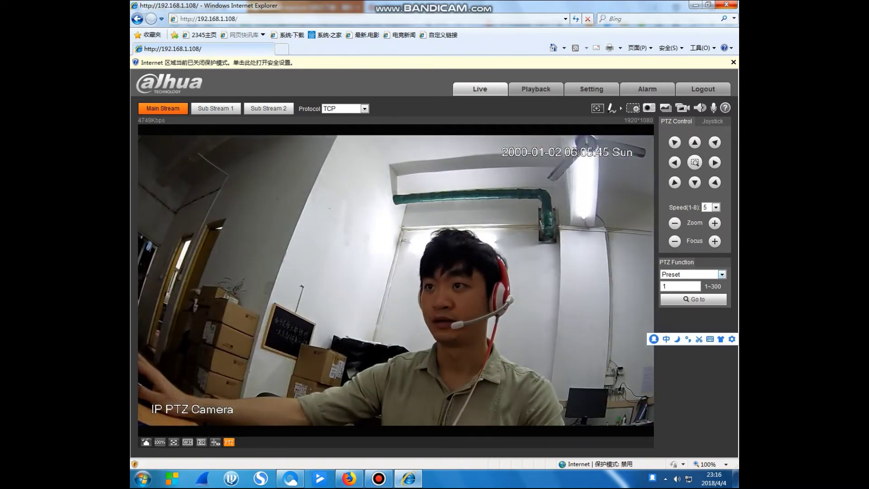
Adjust focus both ways, keep Preset as the PTZ function, then go to Setting
left_click(715, 241)
left_click(675, 241)
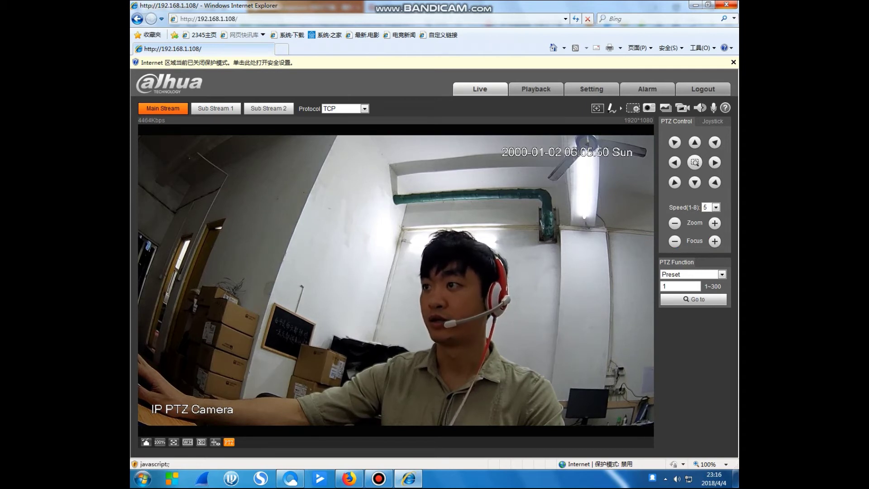
left_click(715, 241)
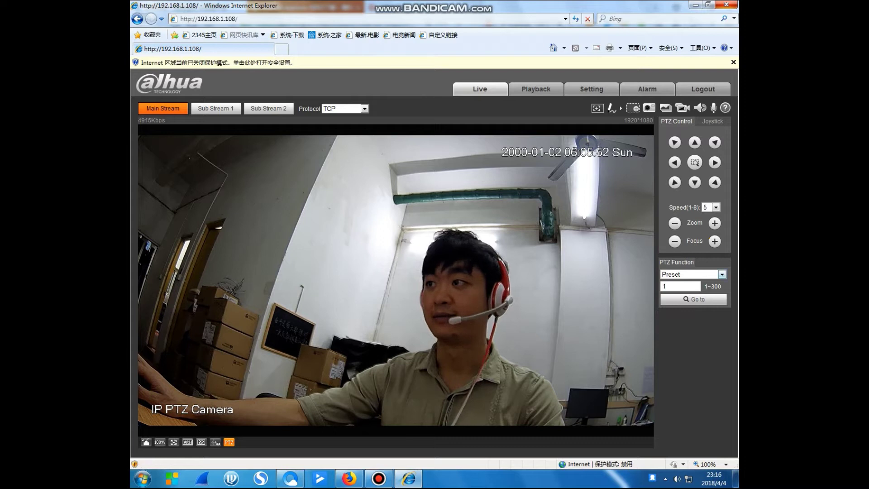
left_click(722, 274)
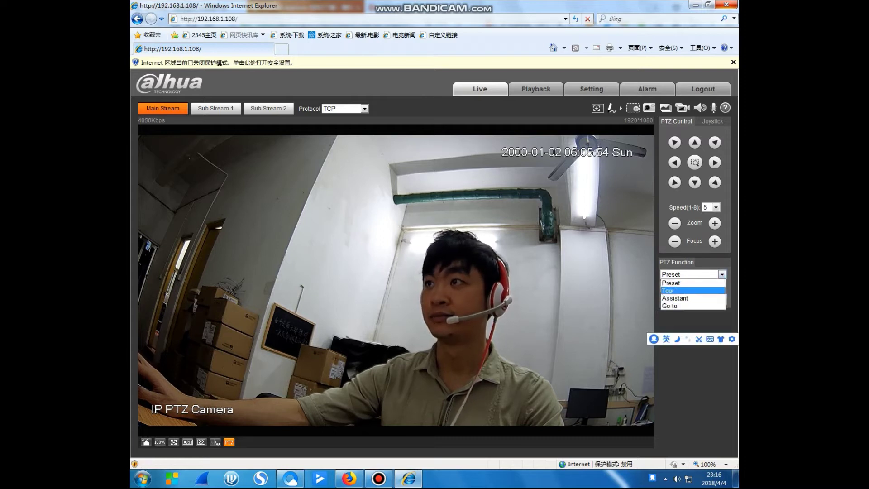
left_click(671, 283)
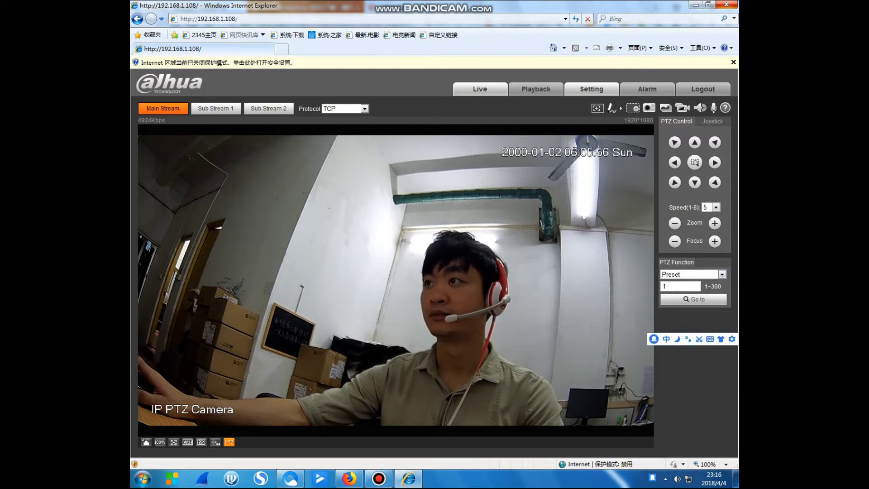
left_click(592, 89)
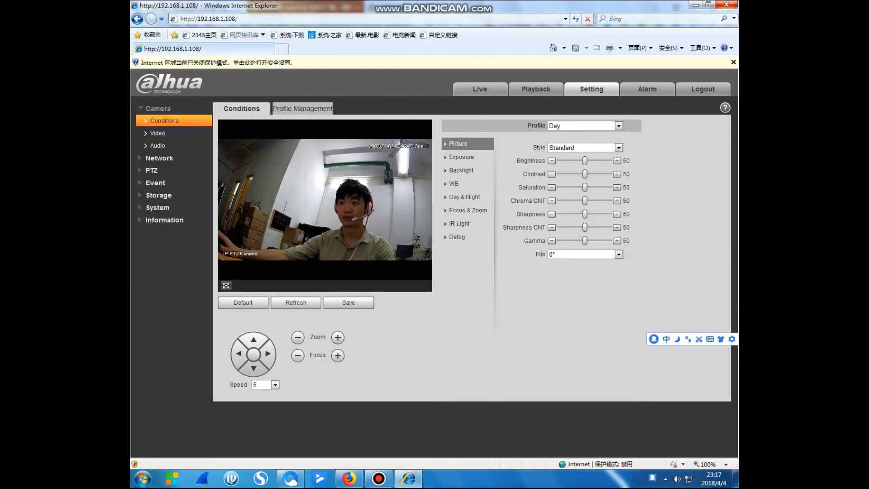
left_click(618, 147)
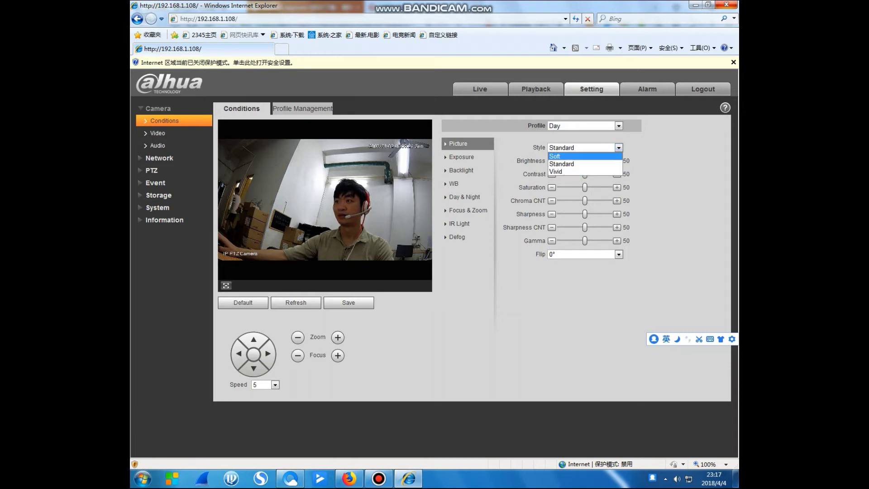
left_click(555, 156)
left_click(618, 148)
left_click(554, 156)
key("Up")
key("alt+Down")
key("Up")
key("Return")
left_click(520, 172)
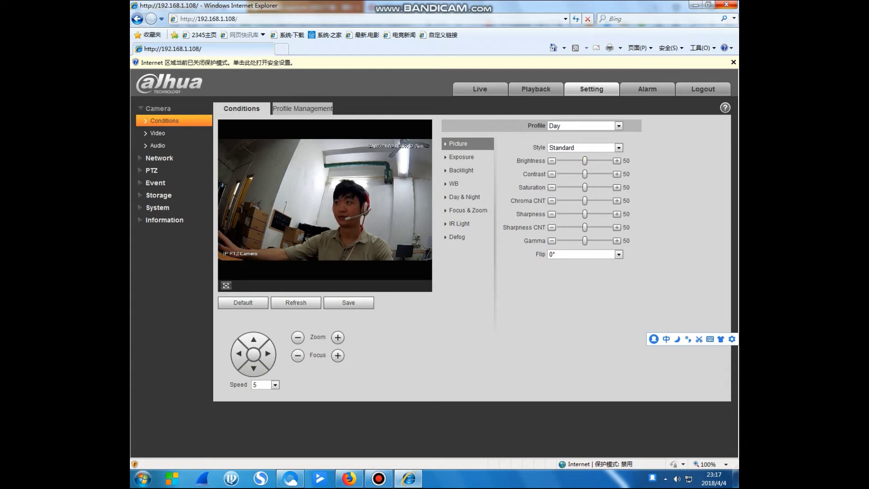
Try Brightness, Contrast and Saturation extremes, settling on Brightness 52, Contrast 49, Saturation 48
left_click(602, 161)
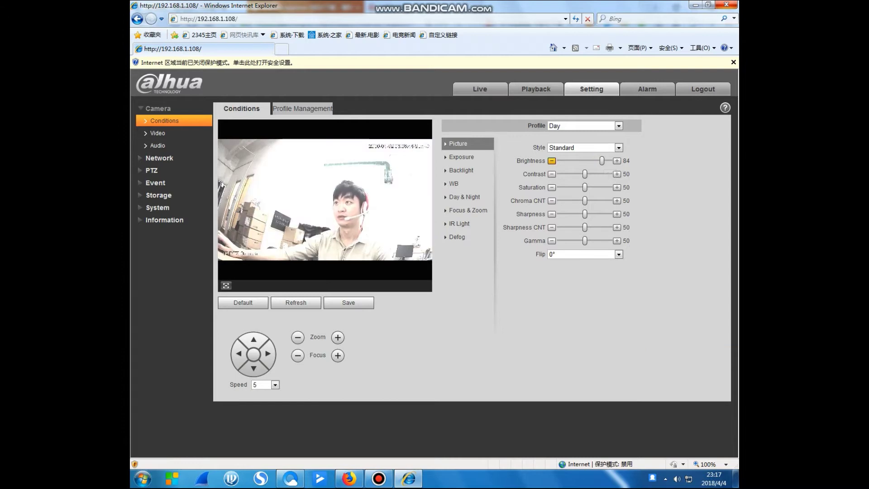
left_click(564, 161)
left_click_drag(565, 160, 586, 160)
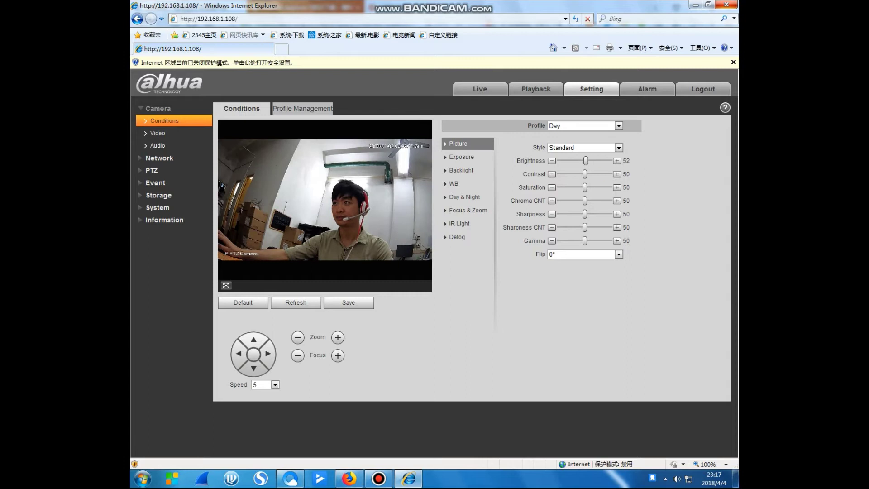
left_click(568, 173)
left_click(584, 174)
left_click(600, 188)
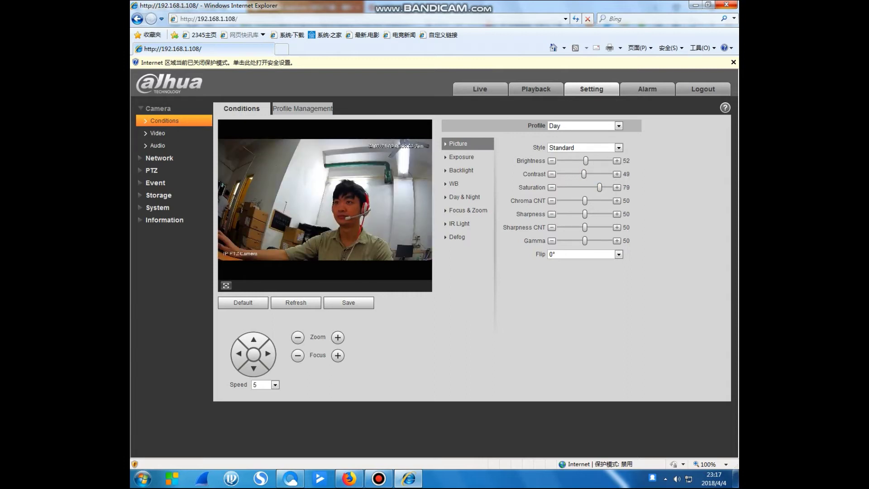
left_click(584, 188)
Set Chroma CNT to 51, Sharpness back to 50, lower Sharpness CNT, and Gamma 49
left_click(600, 200)
left_click(569, 200)
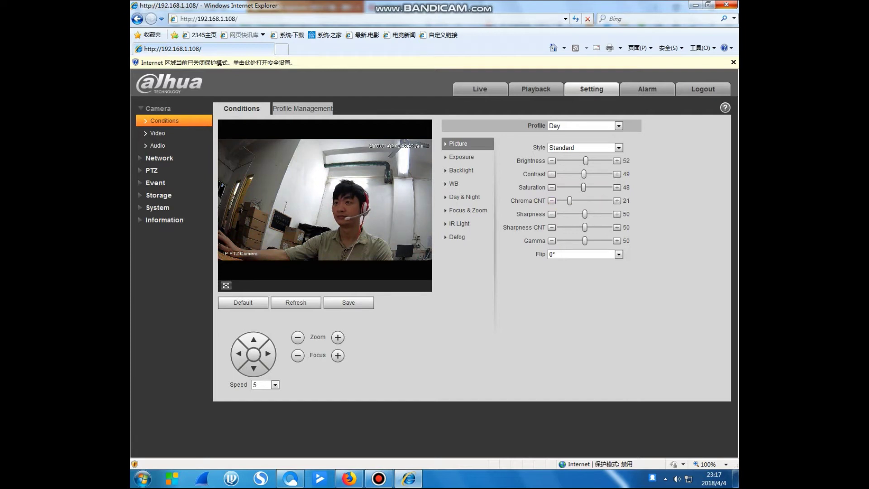
left_click(585, 200)
left_click(571, 213)
left_click(585, 214)
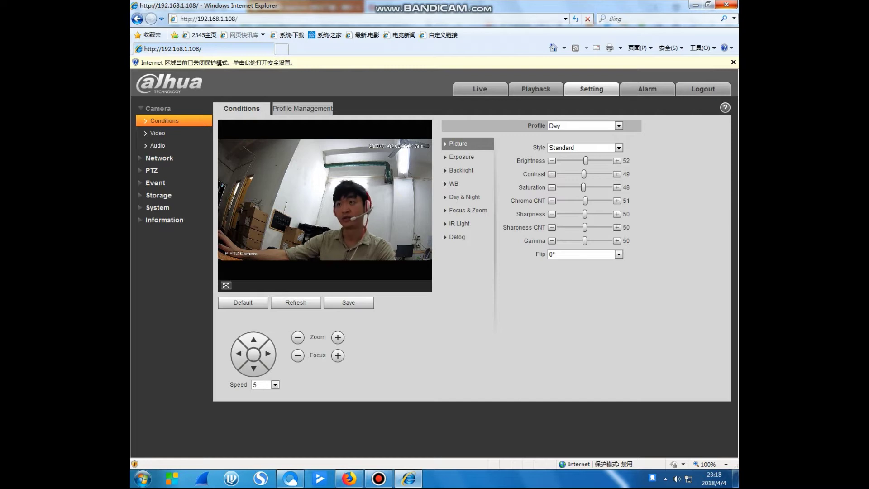
left_click_drag(585, 227, 607, 240)
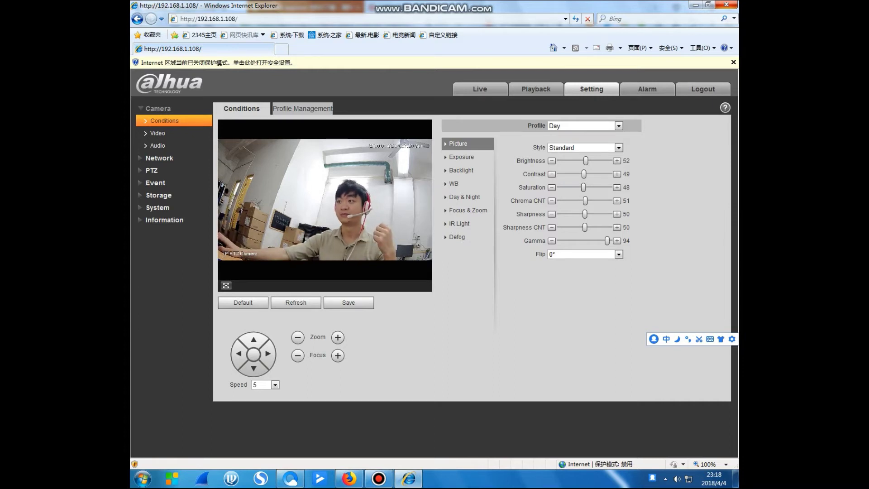
left_click(573, 240)
left_click_drag(573, 241, 584, 240)
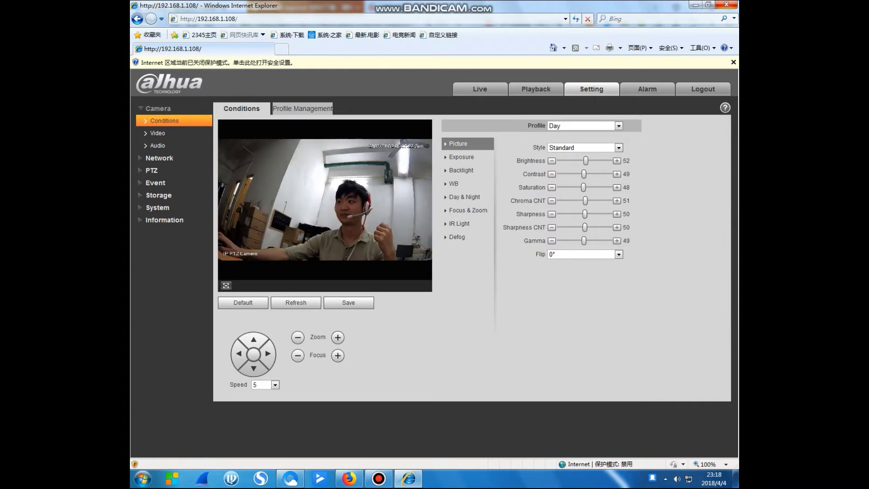
Flip the camera image 180°, then return Flip to 0°
left_click(619, 254)
left_click(580, 269)
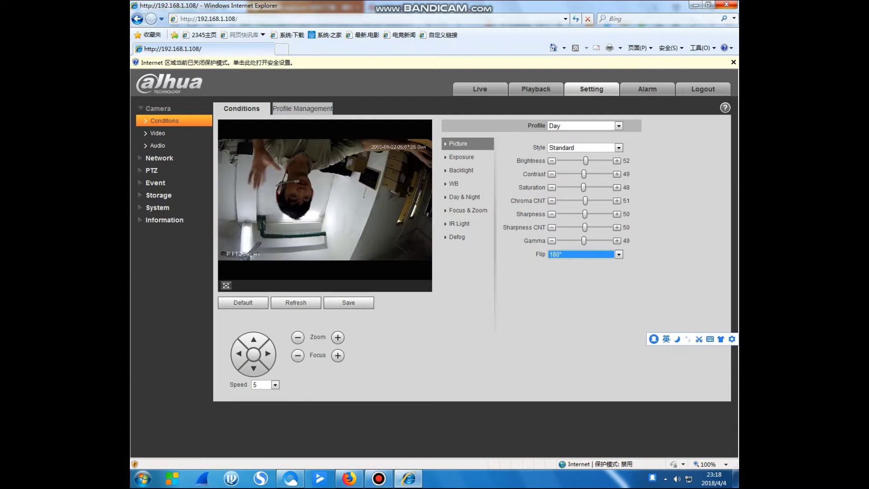
left_click(619, 255)
left_click(581, 262)
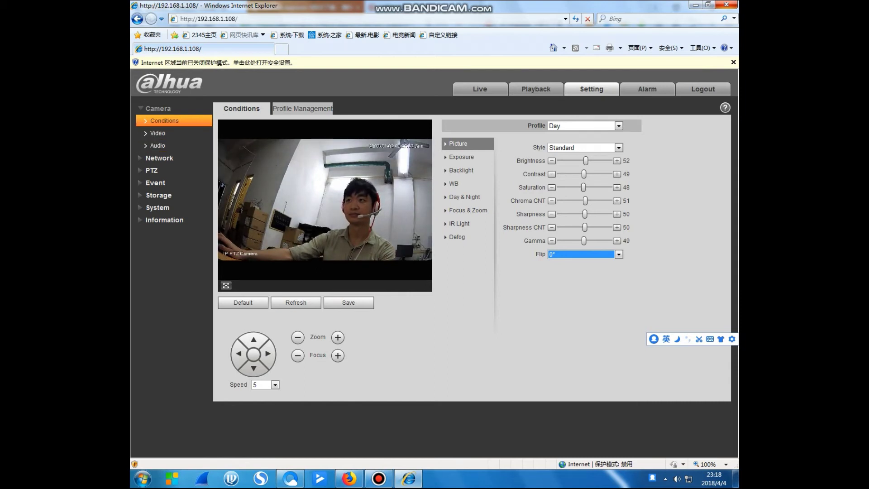
left_click(302, 109)
Open Camera > Video and keep the main stream encoding at H.264
left_click(241, 108)
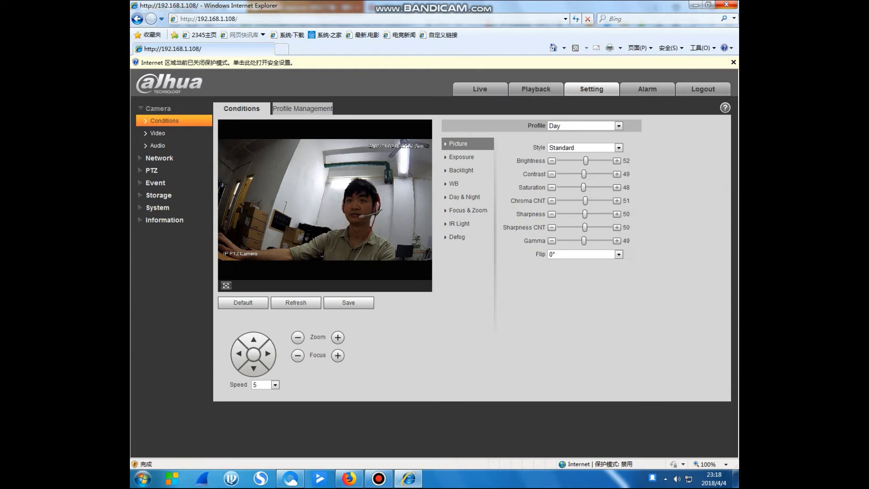
left_click(157, 133)
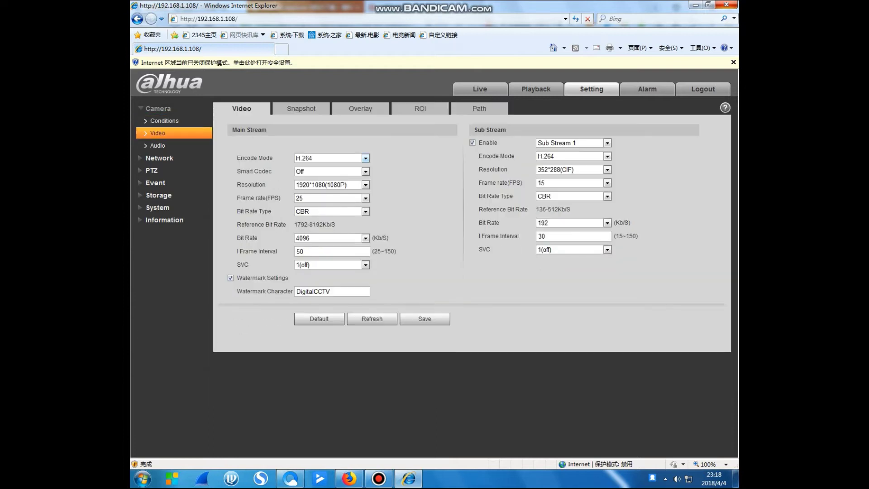
left_click(366, 158)
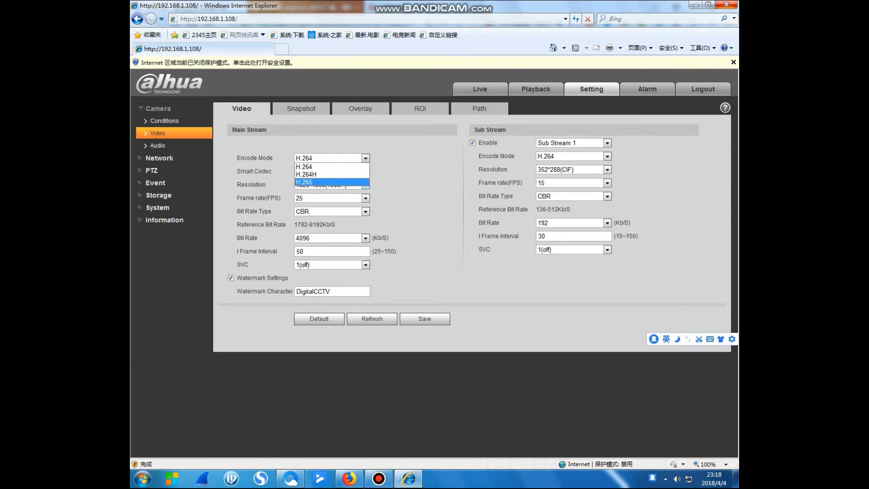
key("Up")
key("Up")
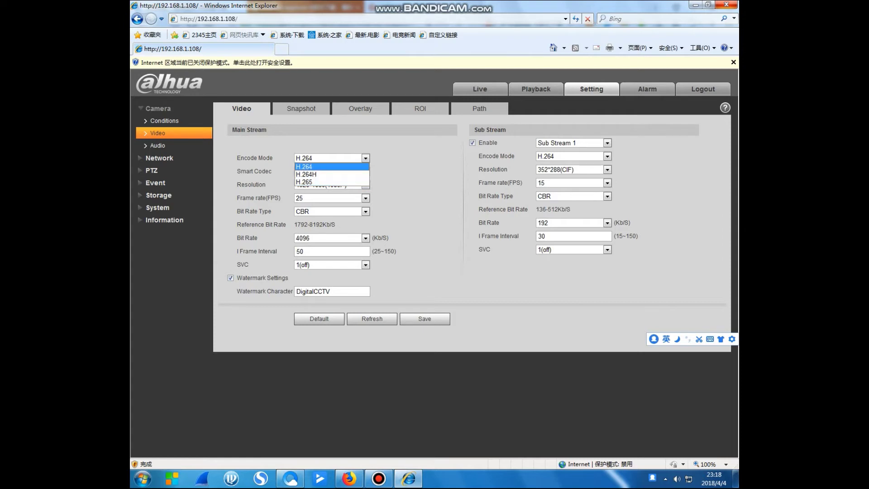
key("Return")
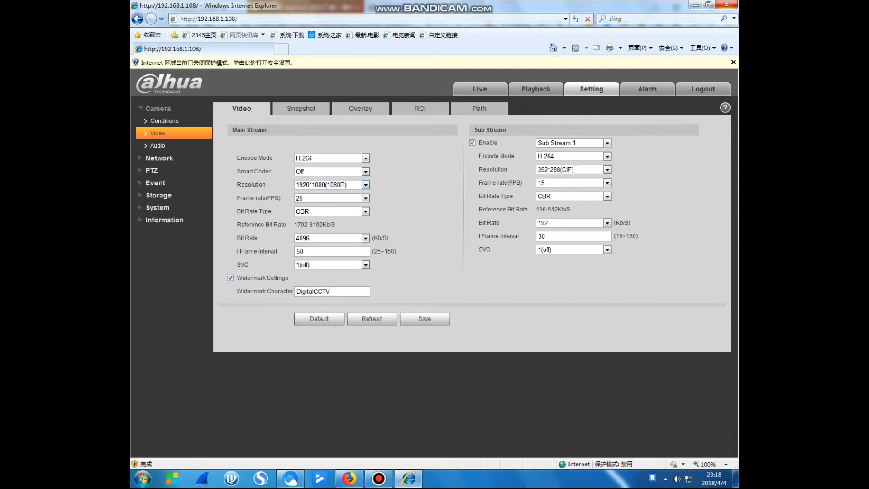
Review main stream resolution and frame rate options, keeping 25 fps, and refresh the settings
left_click(328, 185)
key("alt+Down")
key("Escape")
key("Tab")
key("alt+Down")
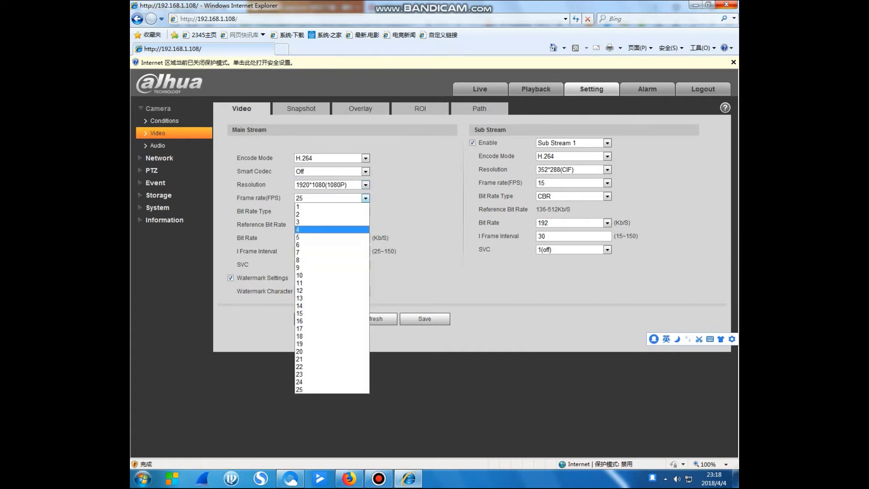
key("Escape")
left_click(372, 318)
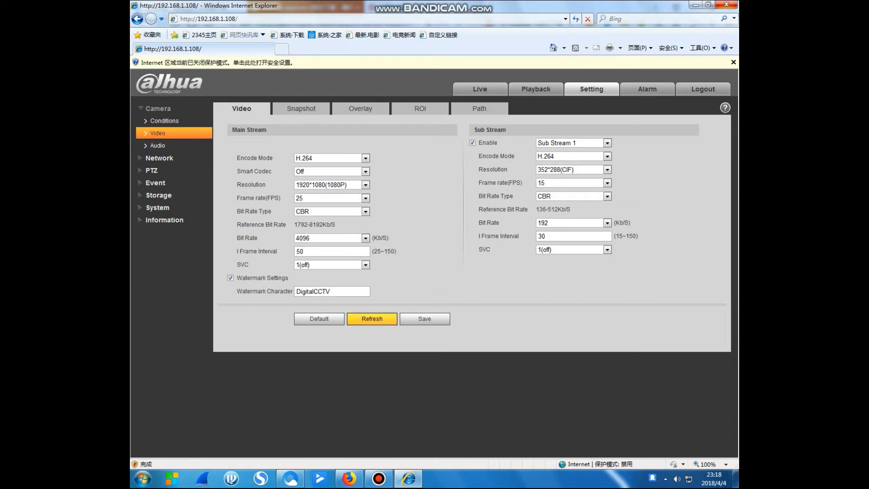
Keep Sub Stream 1 on H.264 encoding, then bring up the Audio encoding options
key("alt+Down")
key("Down")
key("Escape")
key("Tab")
key("alt+Down")
key("Down")
key("Down")
key("Down")
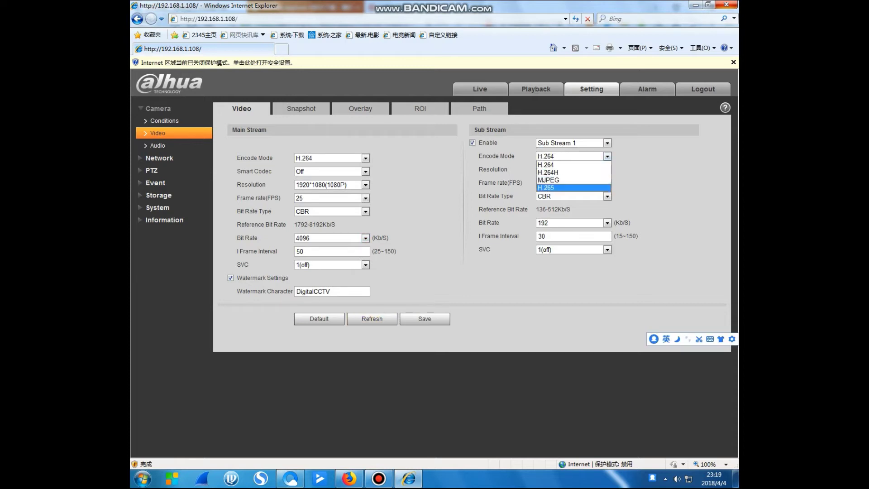
key("Up")
key("Up")
key("Down")
key("Down")
key("Escape")
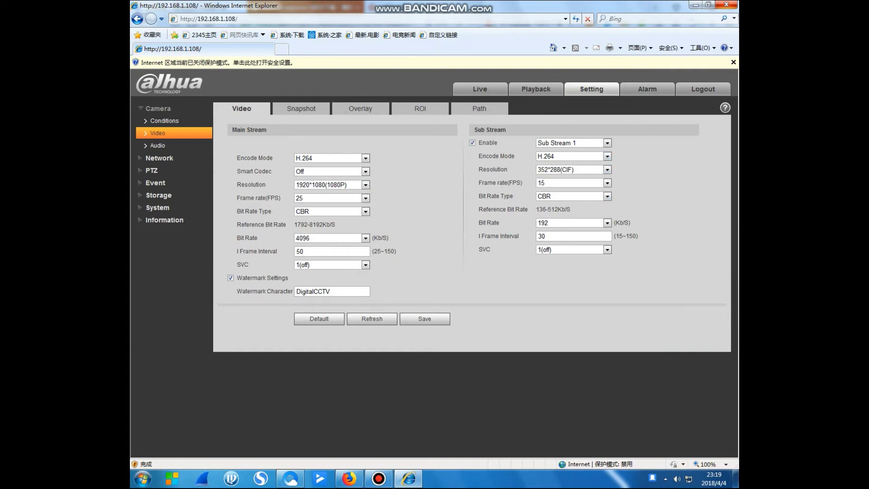
left_click(157, 145)
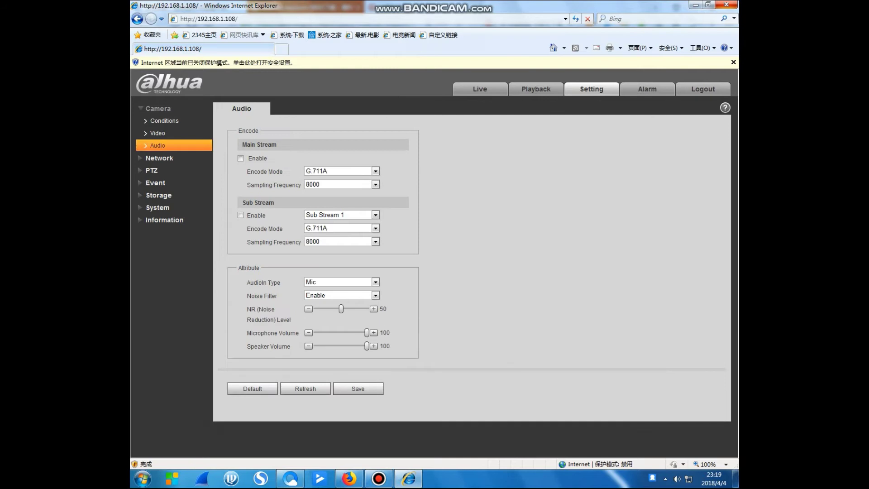
left_click(375, 171)
Browse the main stream audio encoding options, keeping G.711A
key("Escape")
left_click(375, 170)
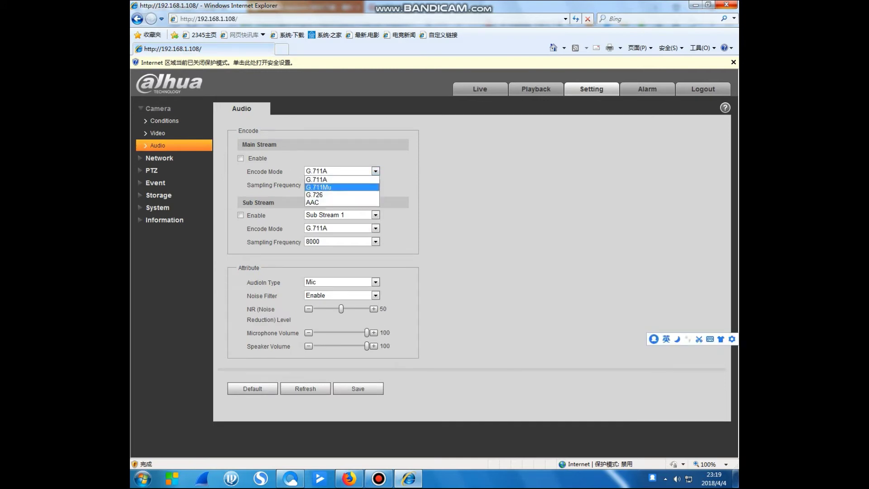
left_click(312, 202)
left_click(375, 171)
left_click(312, 202)
Leave AudioIn Type on Mic and expand the Network section
left_click(375, 282)
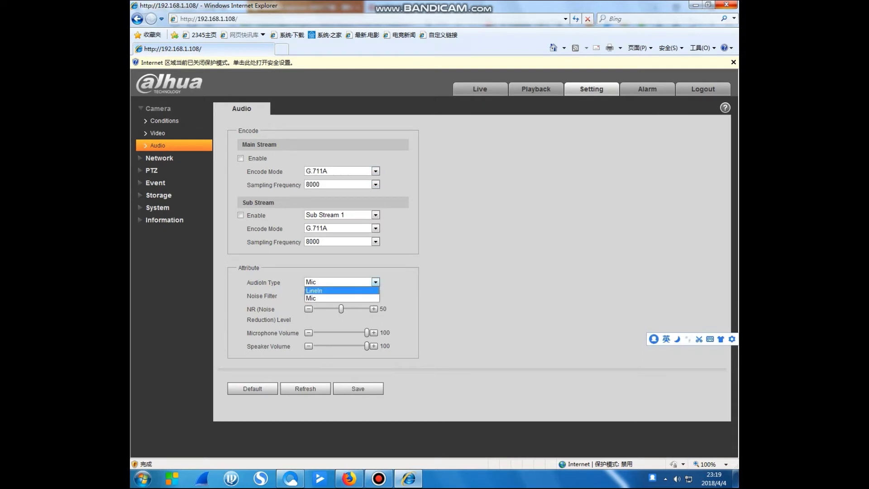
left_click(375, 282)
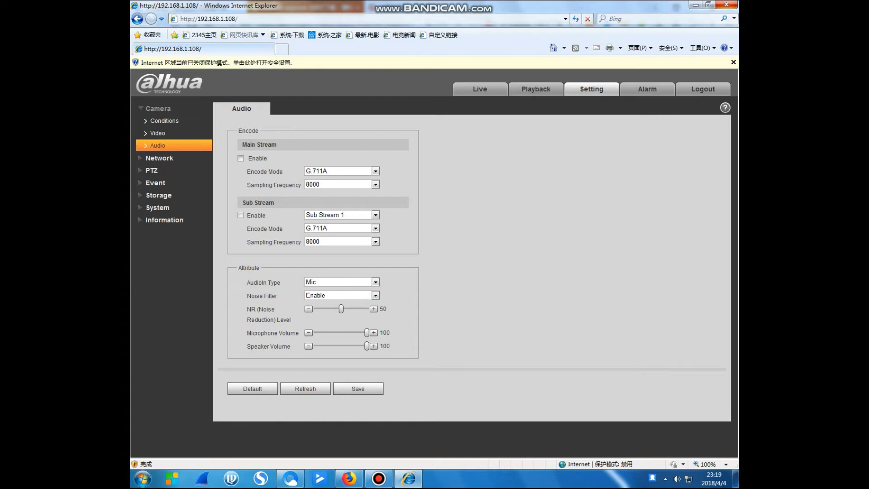
left_click(375, 282)
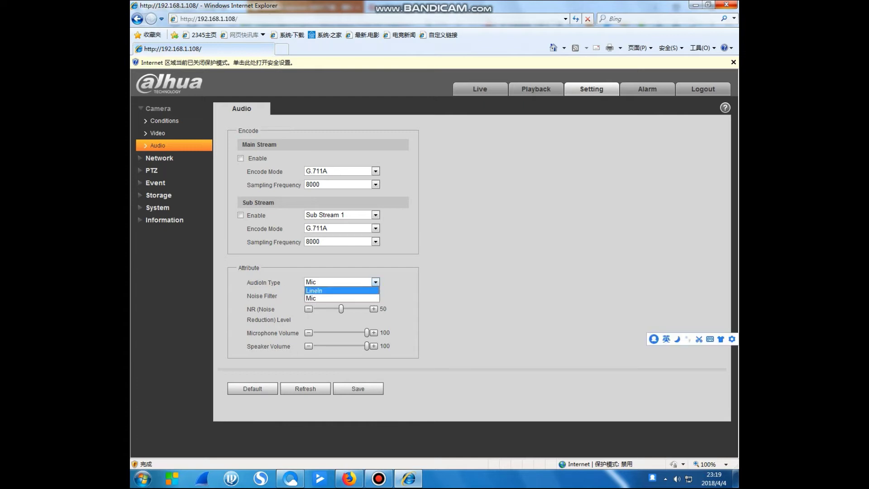
key("Escape")
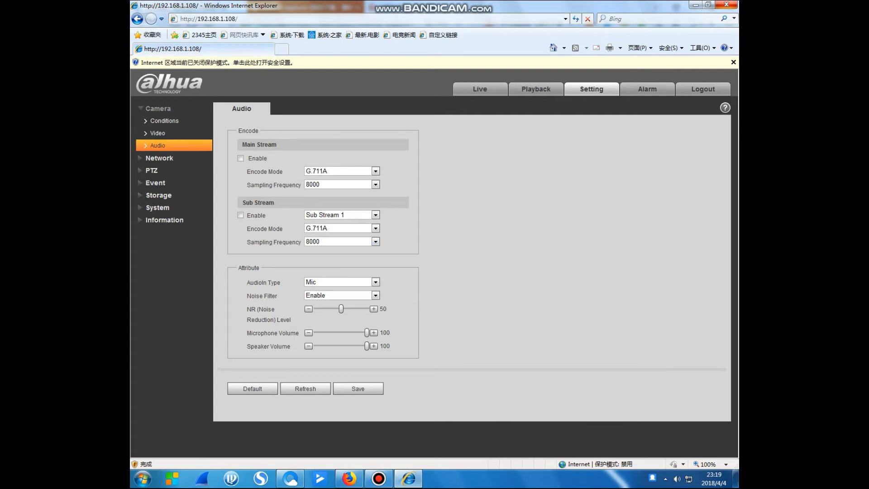
left_click(159, 158)
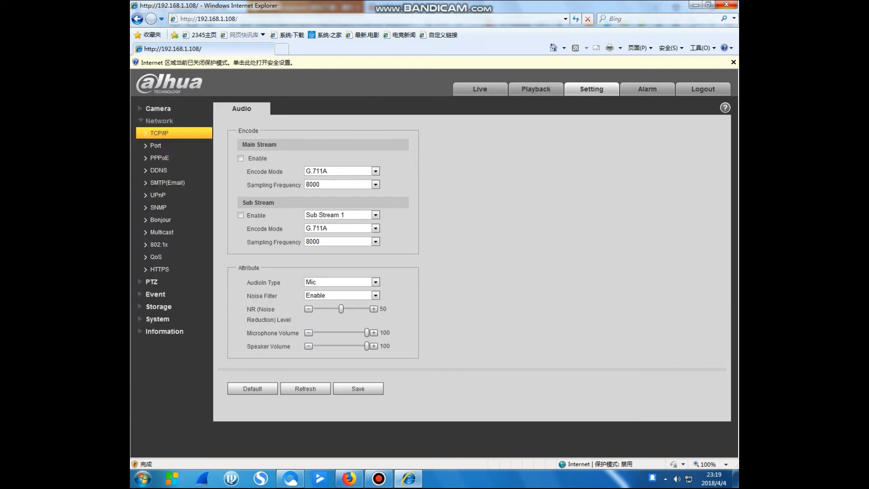
Glance at TCP/IP, view Camera Conditions Profile Management, then return to Camera > Video
left_click(159, 133)
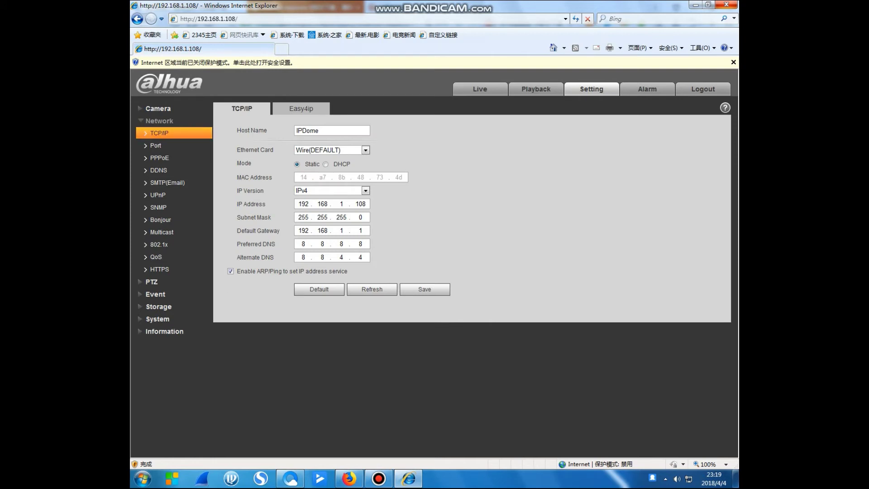
left_click(160, 121)
left_click(158, 109)
left_click(164, 120)
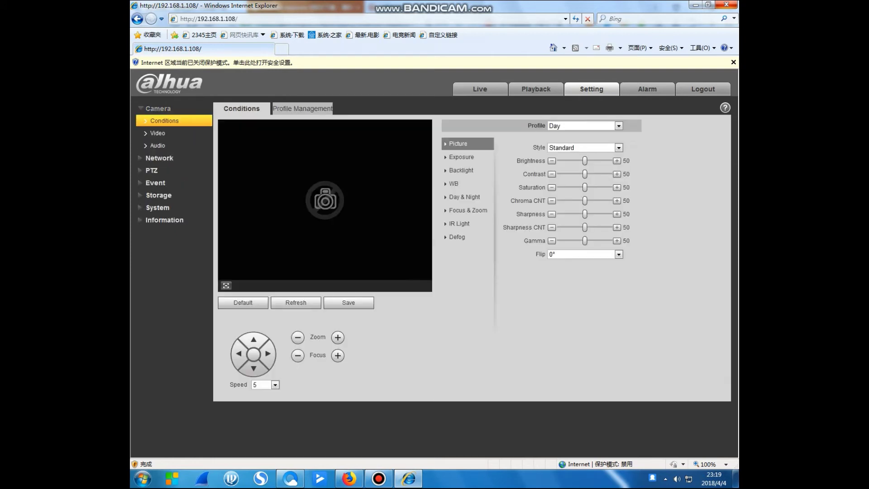
left_click(306, 109)
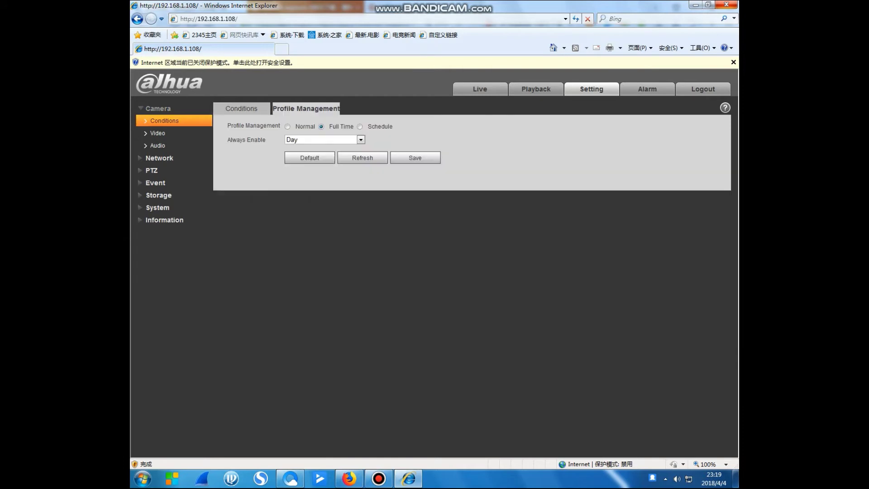
left_click(241, 108)
left_click(158, 133)
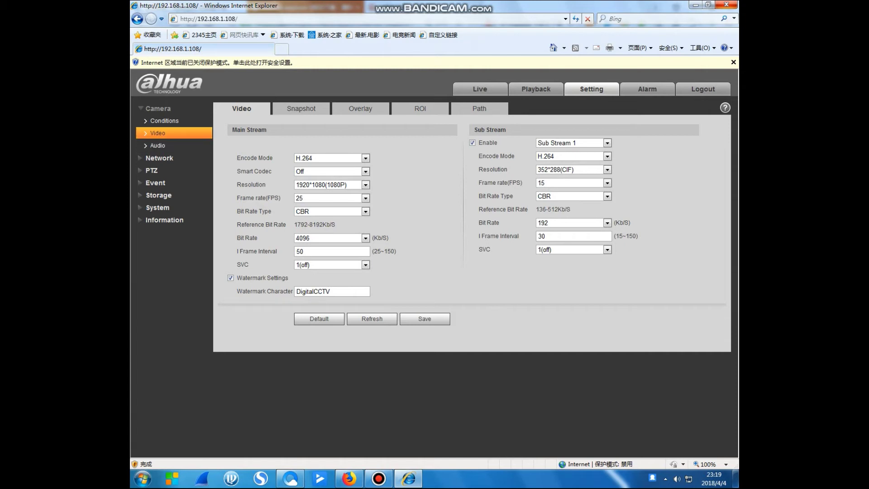
Draw a privacy mask over the person's face in Overlay, check it in Live, then delete it
left_click(360, 108)
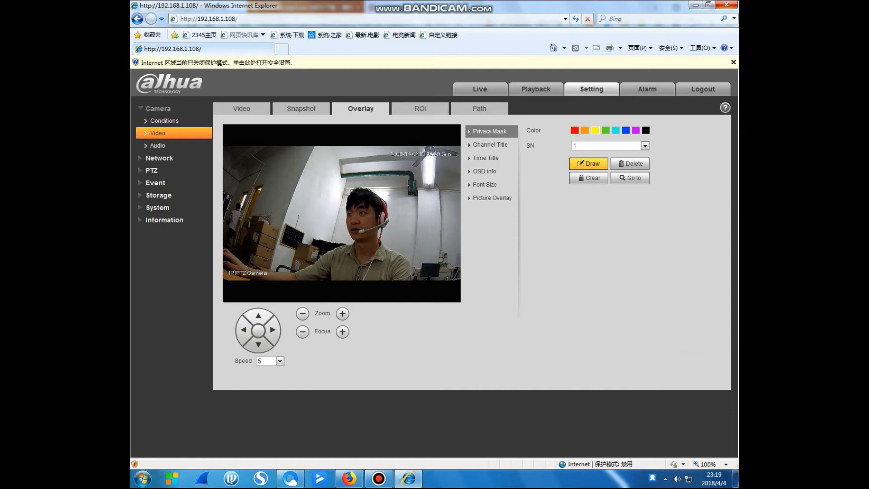
mouse_move(334, 164)
left_mouse_down()
mouse_move(417, 244)
mouse_move(420, 233)
left_mouse_up()
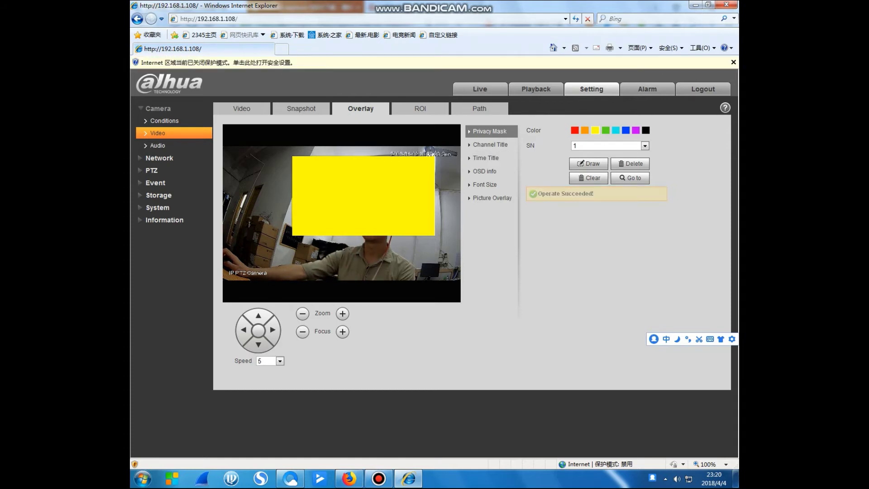
left_click(480, 89)
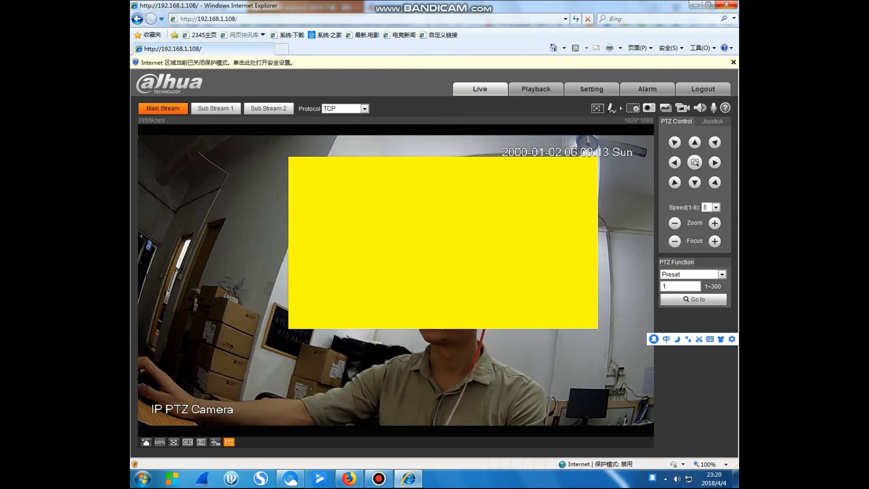
left_click(591, 89)
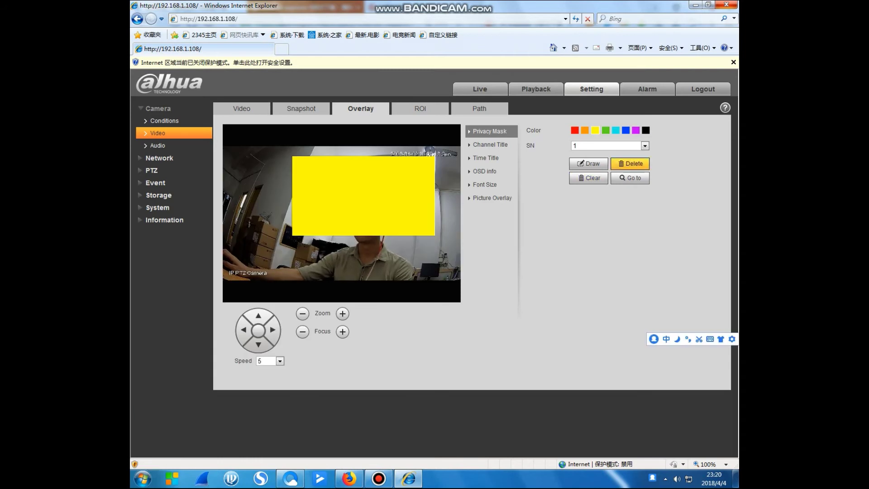
left_click(630, 164)
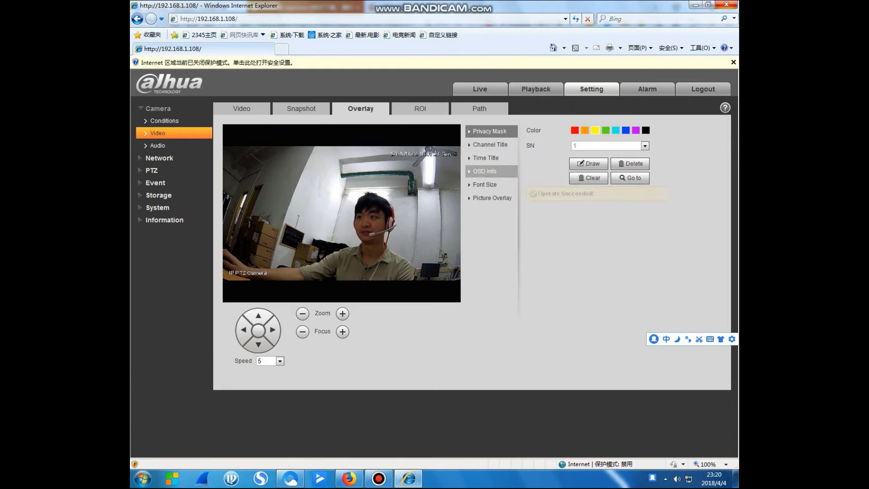
Review the Overlay OSD info, Time Title and Font Size options
left_click(485, 172)
left_click(486, 158)
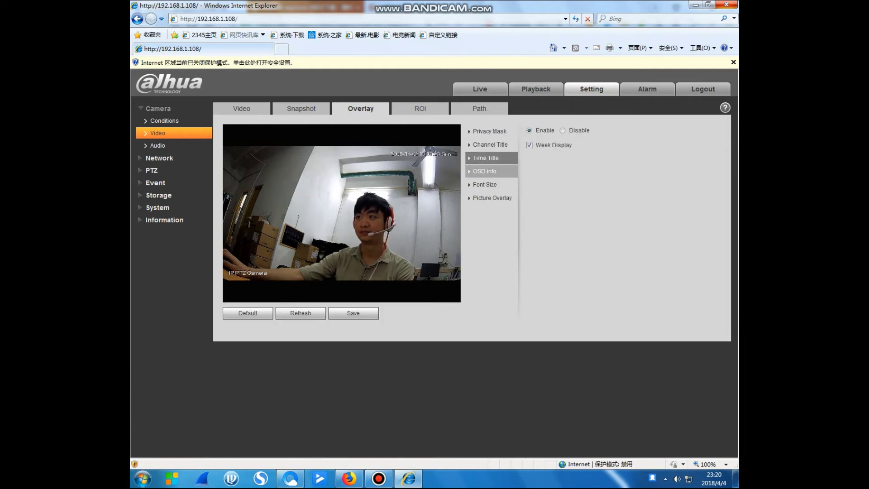
left_click(484, 171)
left_click(486, 185)
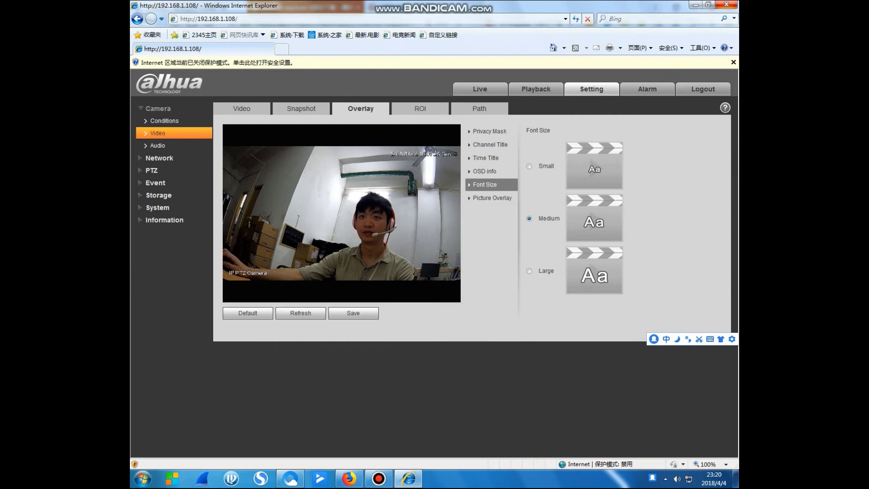
Pass through Audio and Conditions, collapse Camera, and reach Network > TCP/IP
left_click(157, 145)
left_click(164, 120)
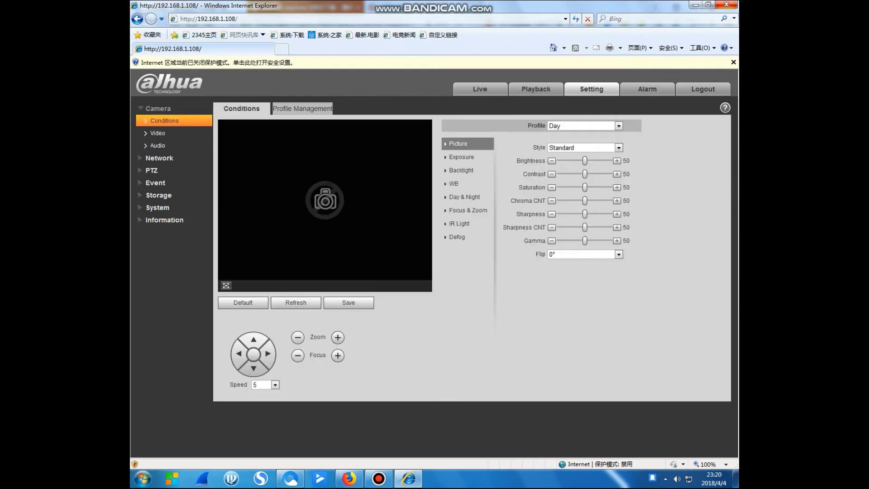
left_click(158, 108)
left_click(159, 120)
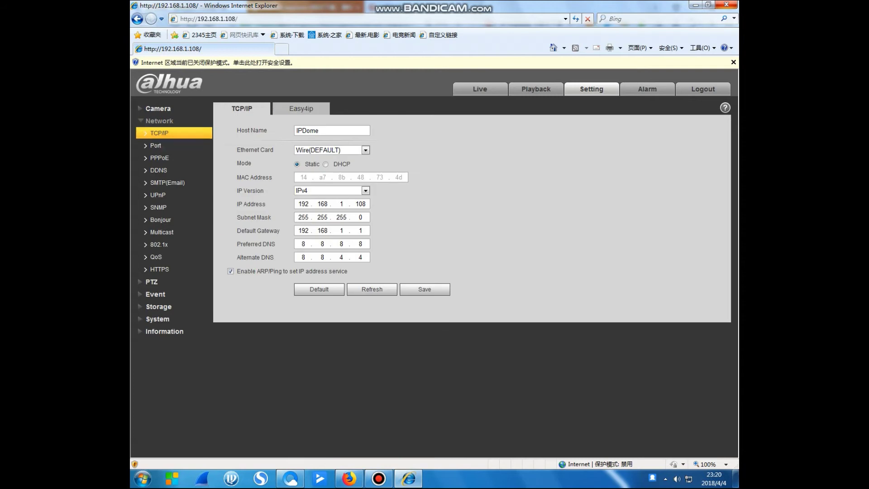
Review the Easy4ip, Port, PPPoE, TCP/IP, ONVIF and DDNS network pages
left_click(301, 108)
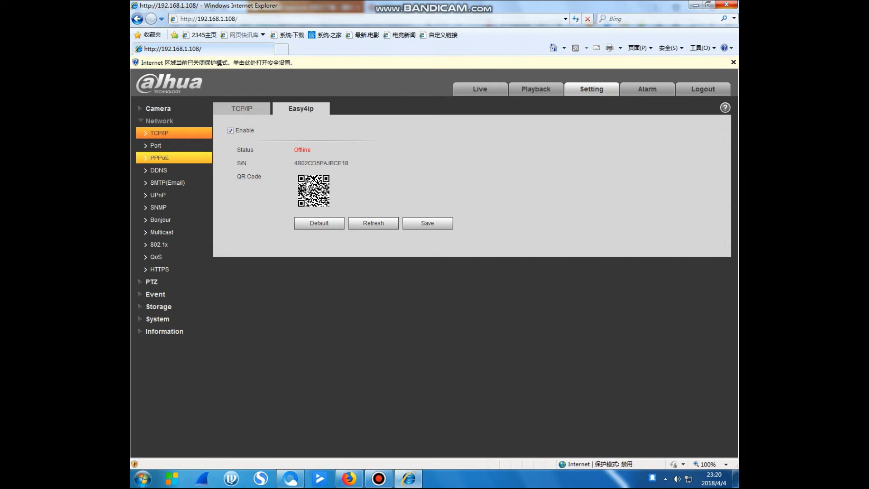
left_click(156, 146)
left_click(159, 157)
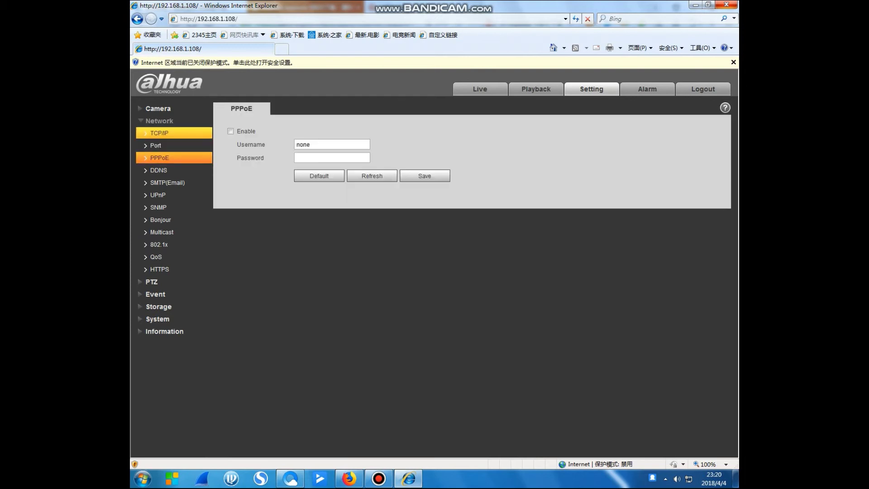
left_click(159, 132)
left_click(156, 145)
left_click(301, 108)
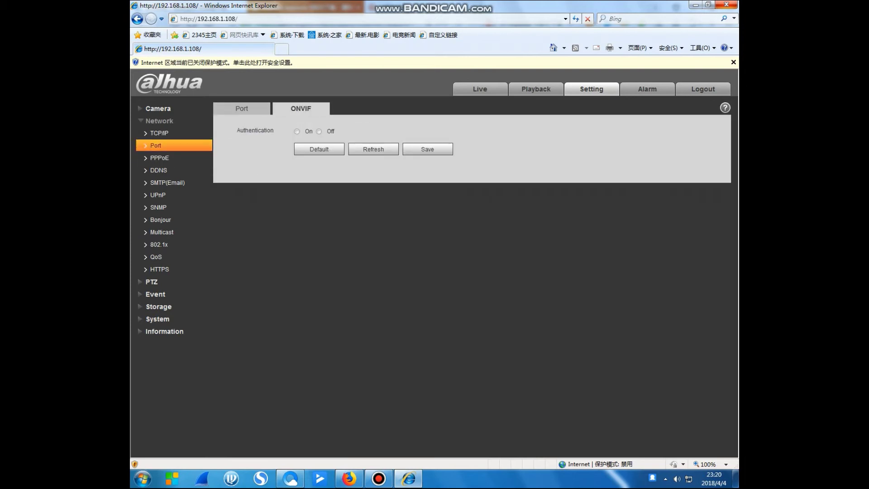
left_click(158, 170)
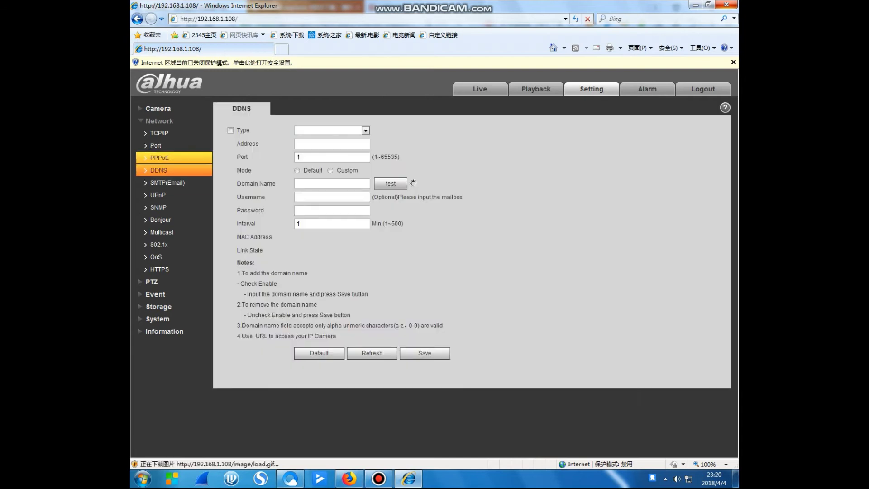
left_click(159, 158)
Review the SMTP, UPnP, Bonjour, SNMP, Multicast, 802.1x, HTTPS and QoS pages
left_click(168, 182)
left_click(158, 194)
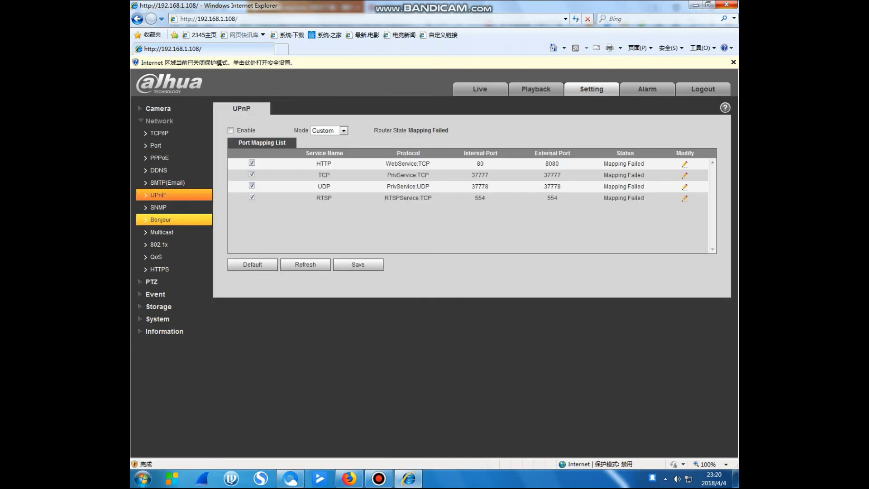
left_click(161, 220)
left_click(158, 207)
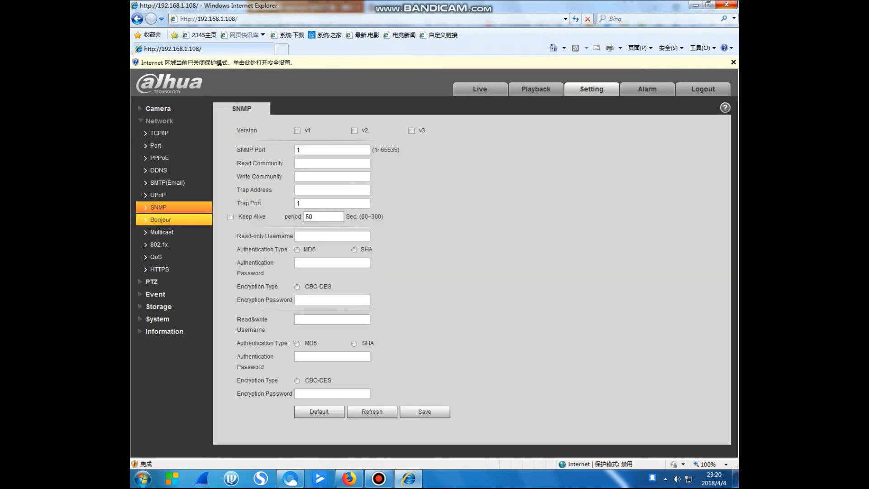
left_click(160, 220)
left_click(162, 231)
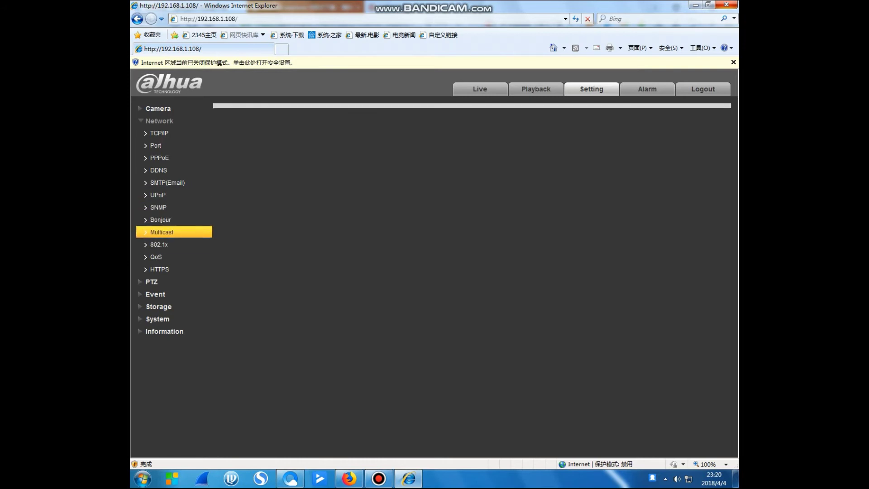
left_click(159, 244)
left_click(159, 269)
left_click(156, 257)
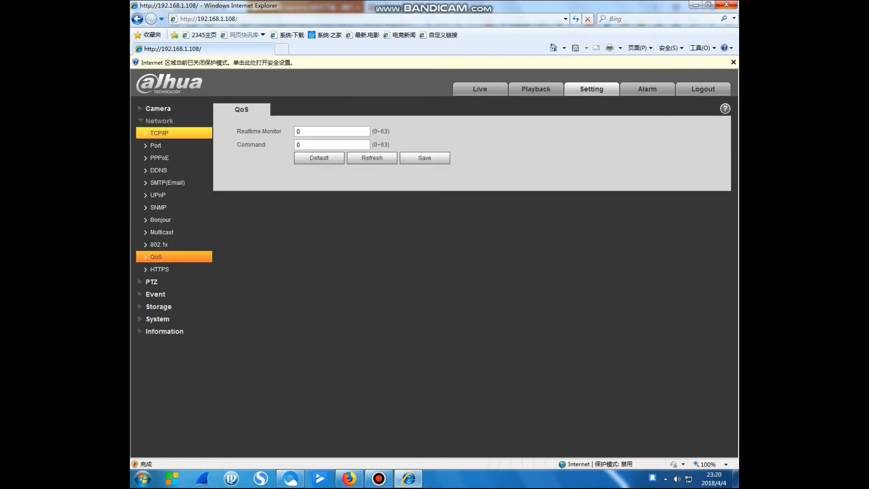
Collapse Network and open PTZ > Function
left_click(159, 121)
left_click(152, 133)
left_click(161, 145)
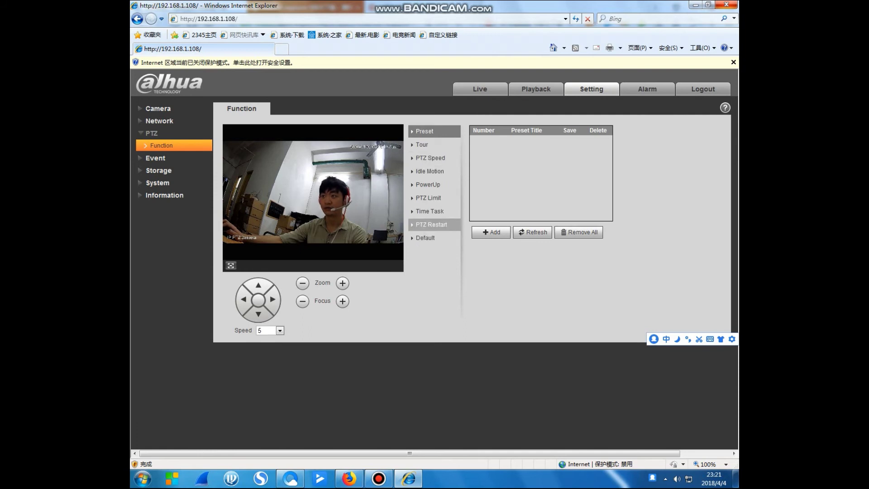
Browse Video Detection's Motion Detection and Video Tamper tabs, then bring up the IVS rule page
left_click(431, 225)
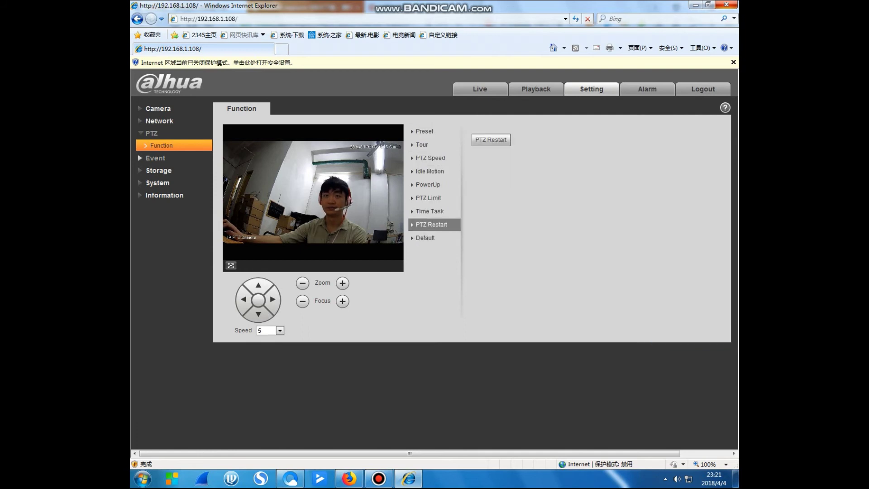
left_click(155, 157)
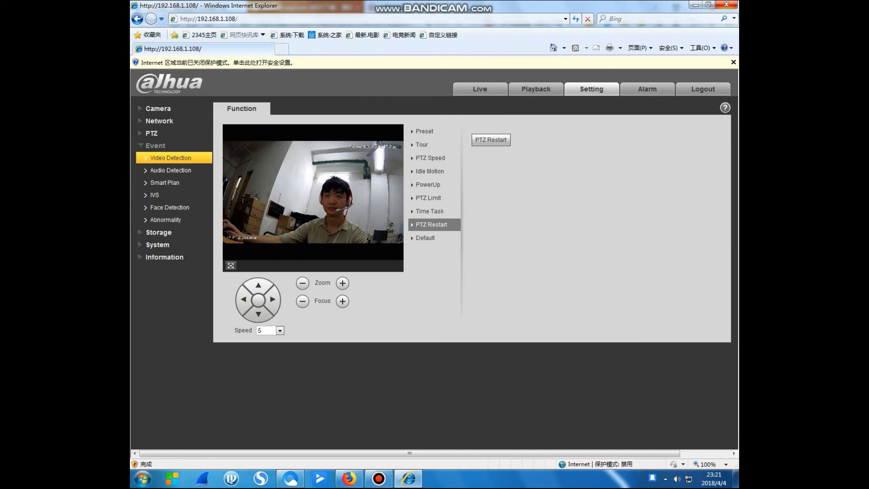
left_click(171, 170)
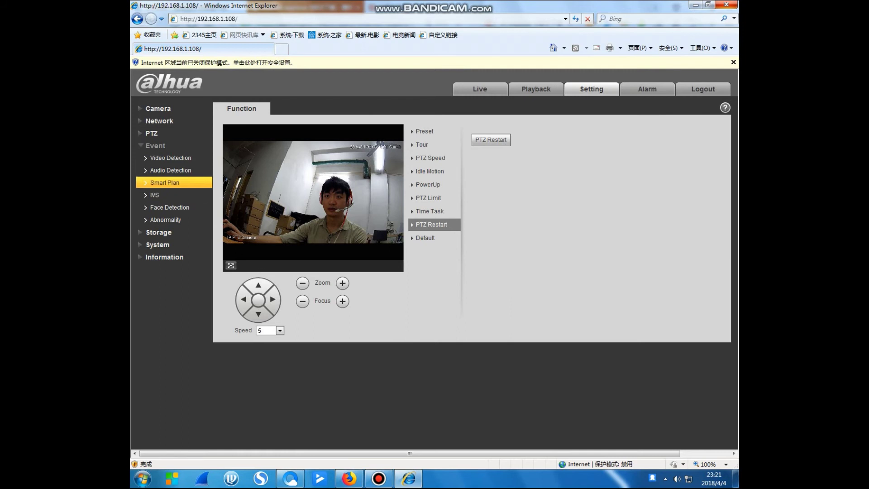
left_click(170, 157)
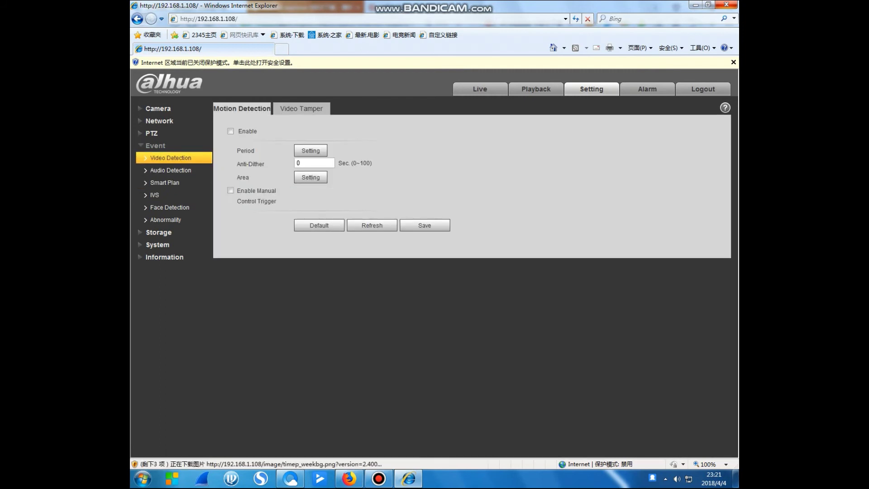
left_click(301, 109)
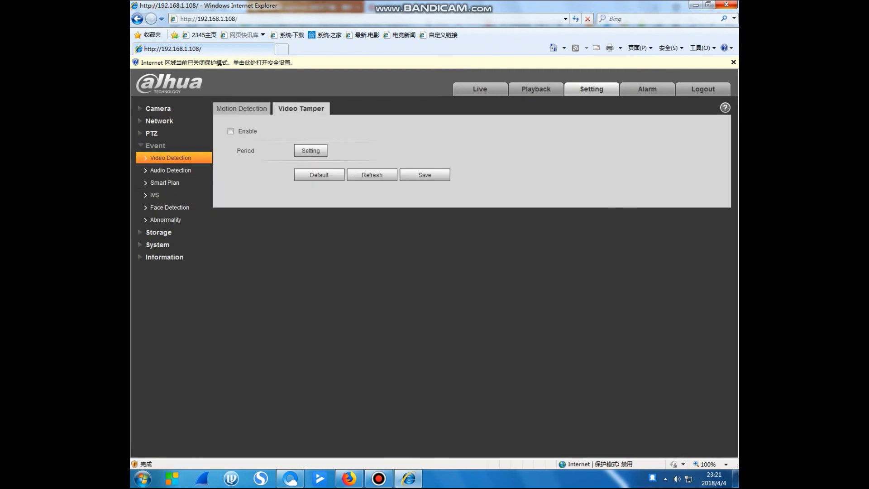
left_click(242, 108)
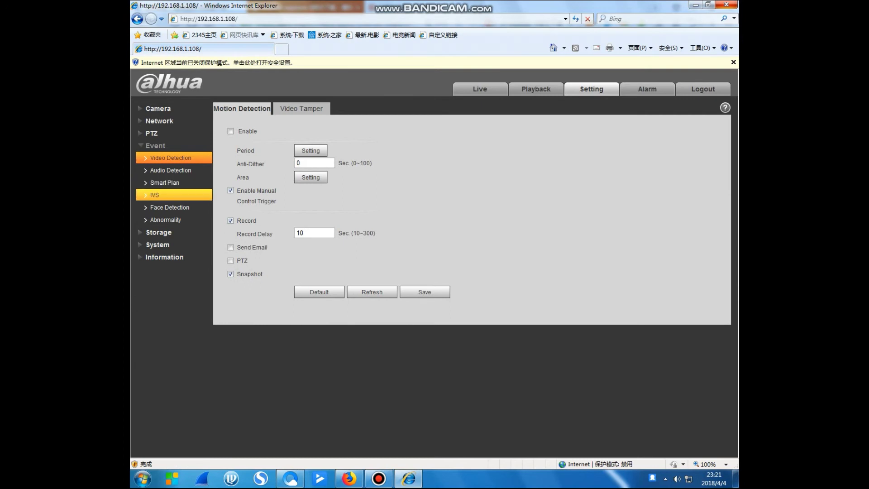
left_click(154, 195)
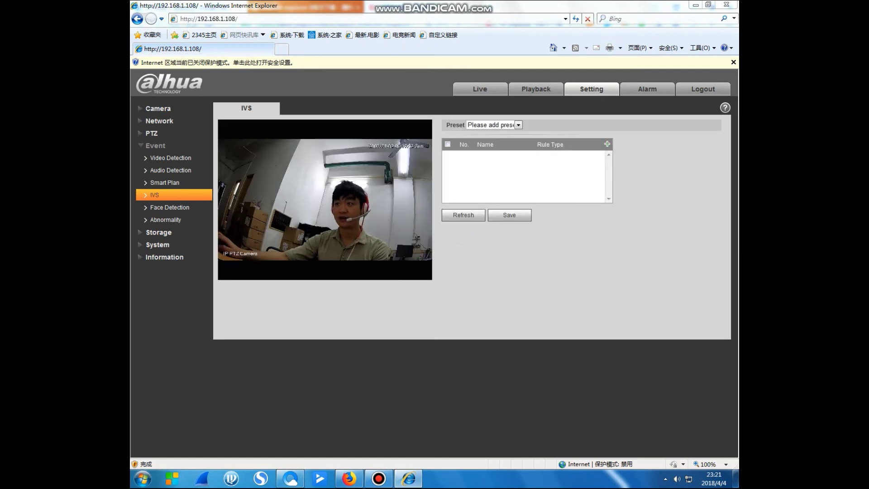
Glance at Smart Plan and IVS, then go to the Face Detection event page
left_click(165, 183)
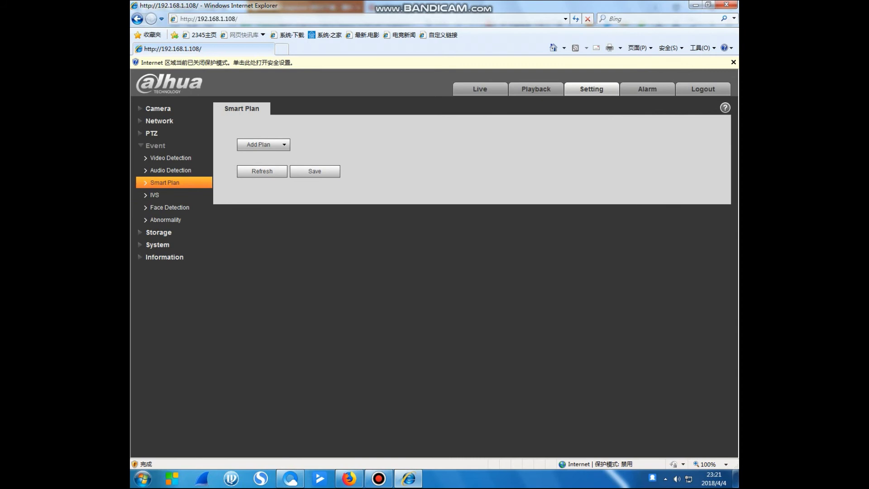
left_click(154, 194)
left_click(170, 207)
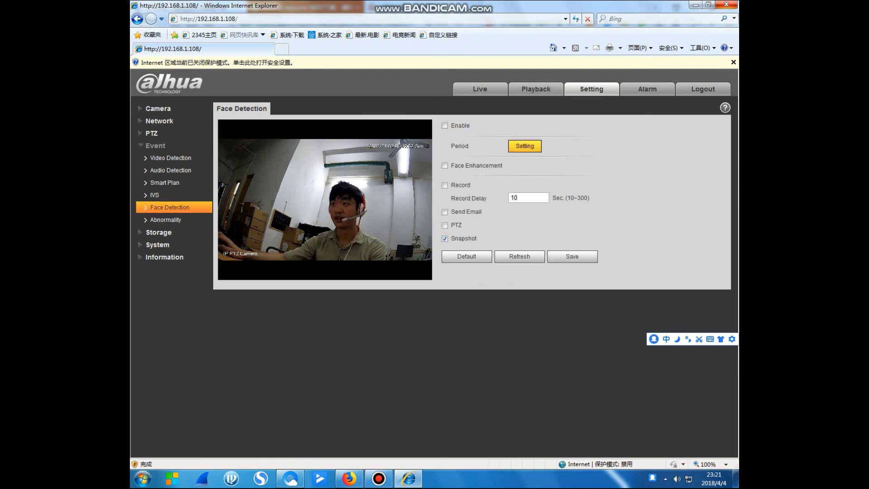
Set Face Detection's Sunday Period1 to 02:00:00–12:59:59 and close the schedule
left_click(524, 146)
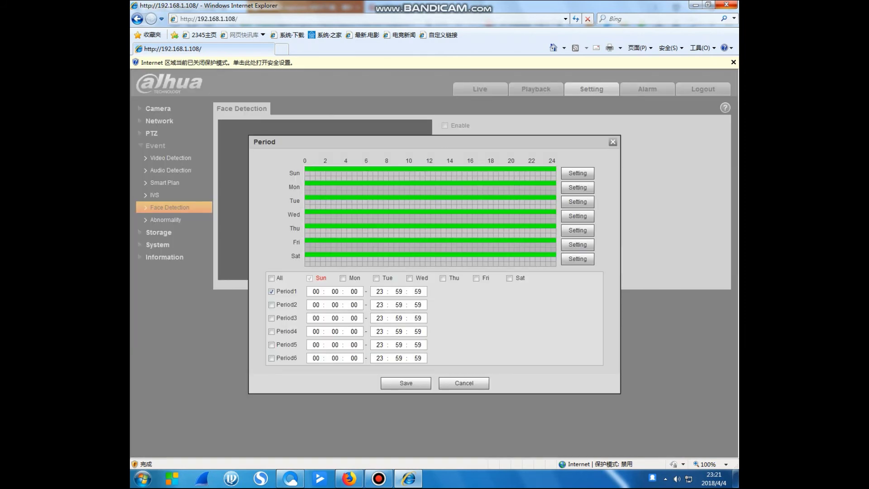
left_click(316, 292)
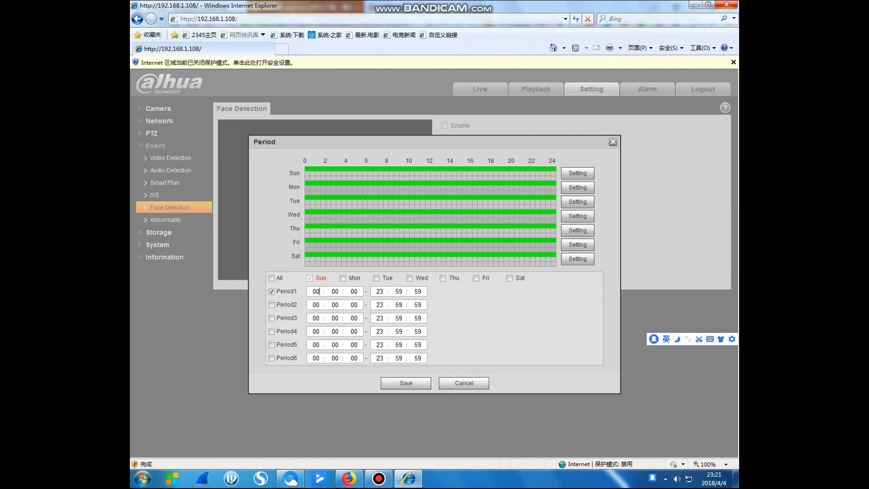
type("02")
left_click(380, 291)
type("12")
key("Tab")
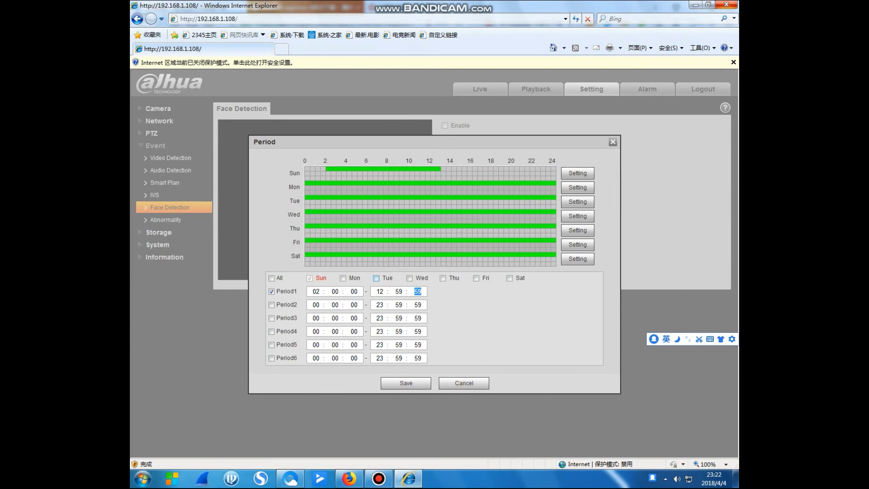
left_click(407, 383)
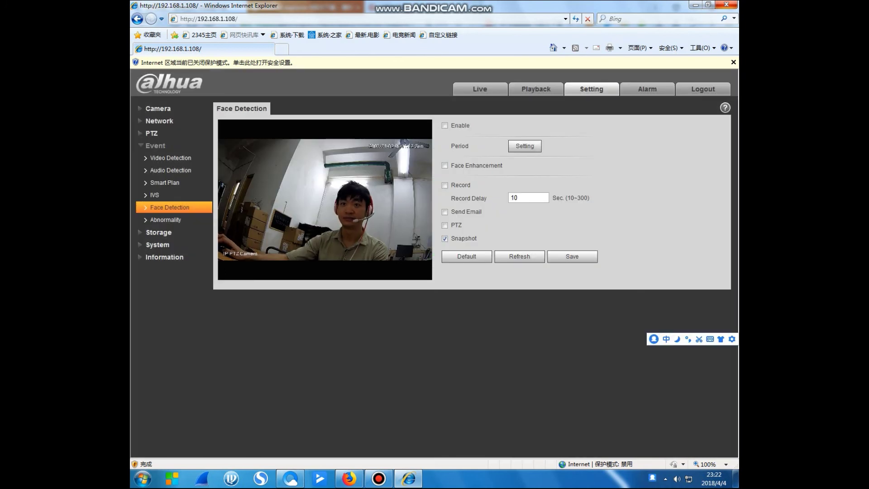
Review the Abnormality Network and SD Card tabs, keeping Event Type No SD Card
left_click(166, 220)
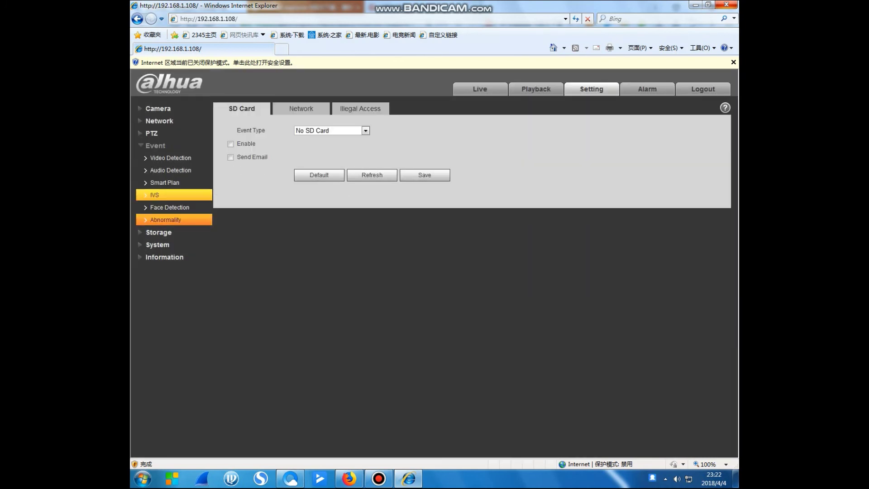
left_click(301, 109)
left_click(242, 109)
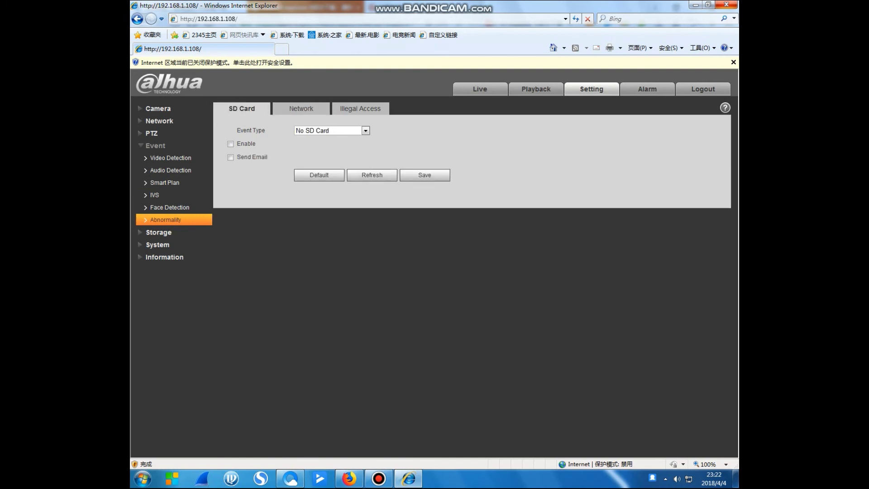
left_click(366, 130)
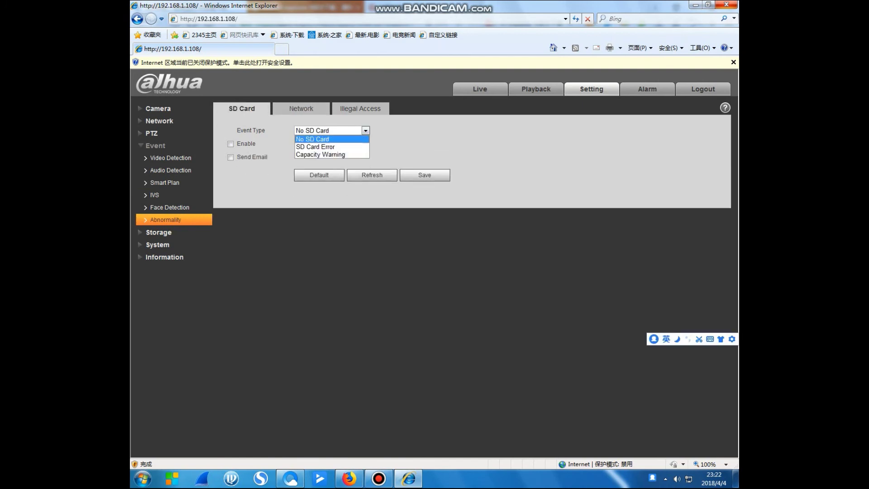
key("Escape")
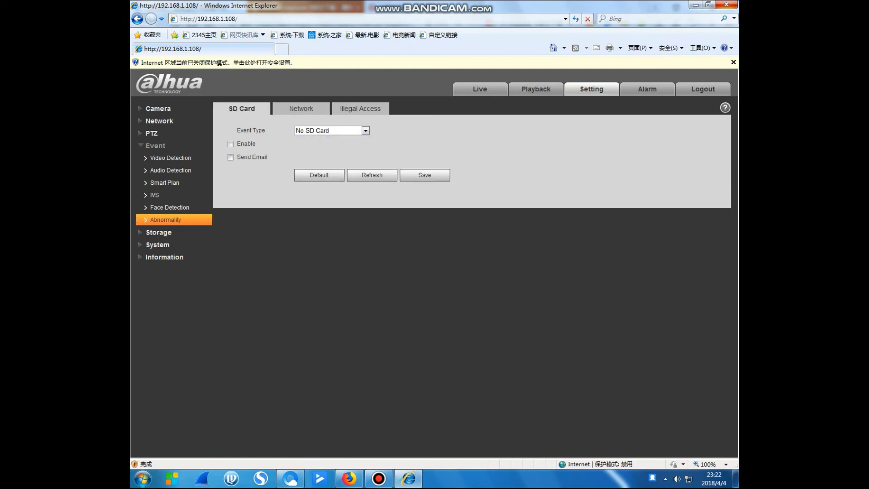
Go to Storage's destination settings and then the weekly recording schedule
left_click(158, 232)
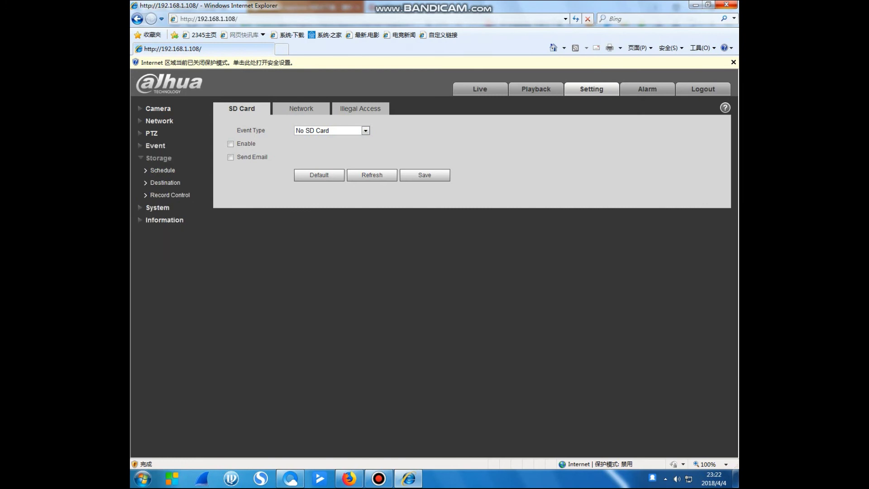
left_click(166, 183)
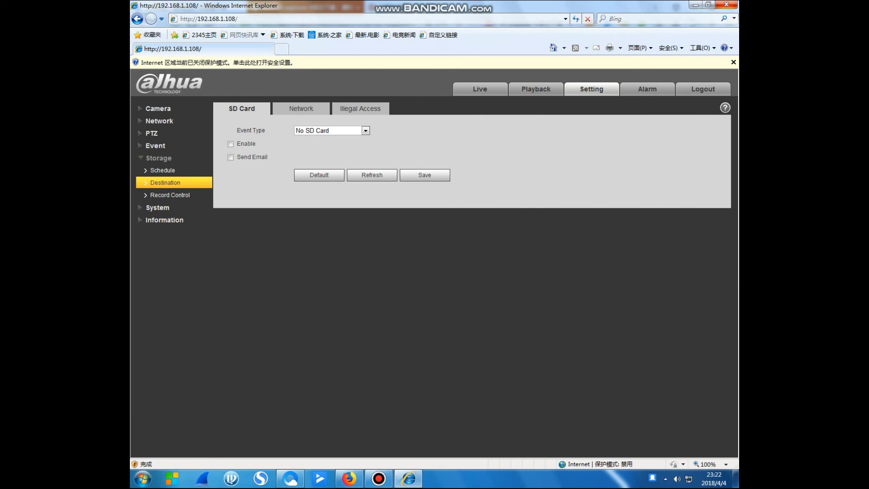
left_click(163, 170)
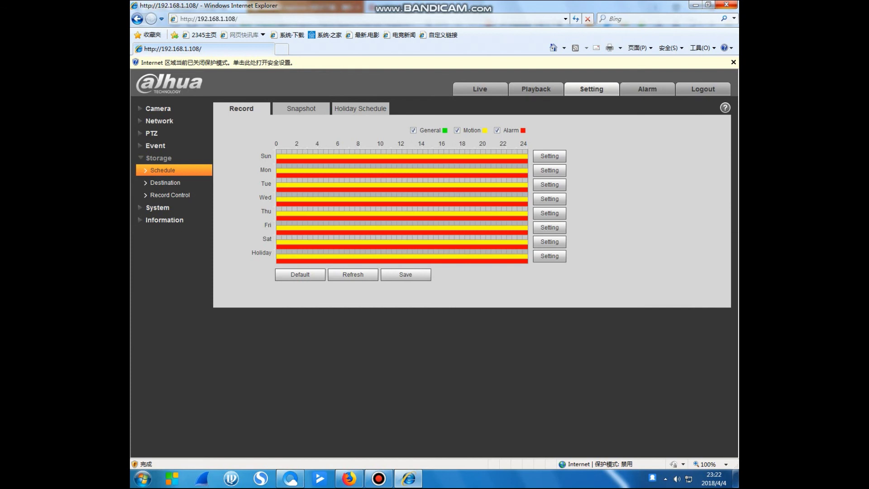
Look through the Safety, Upgrade and Version pages, ending on System General settings
left_click(158, 207)
left_click(158, 208)
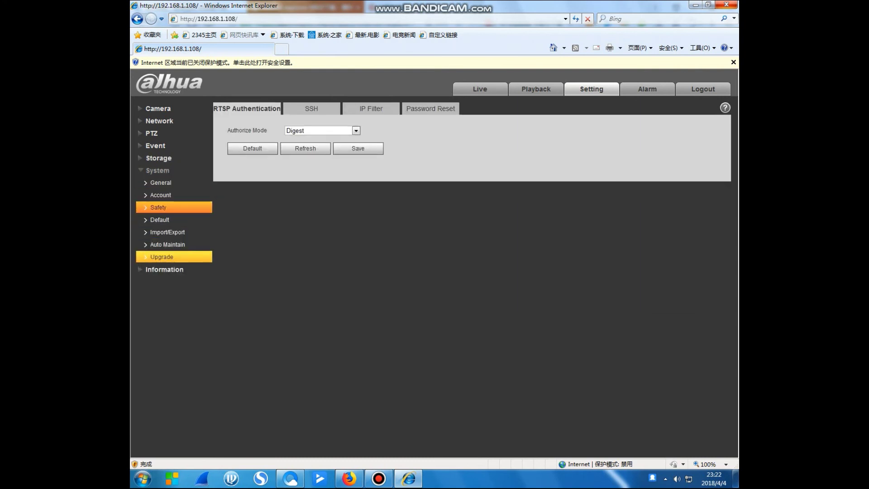
left_click(162, 257)
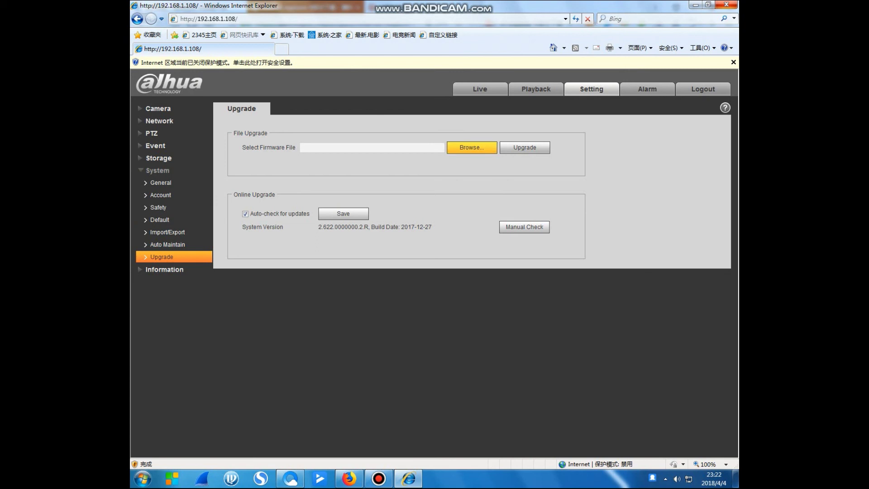
left_click(158, 170)
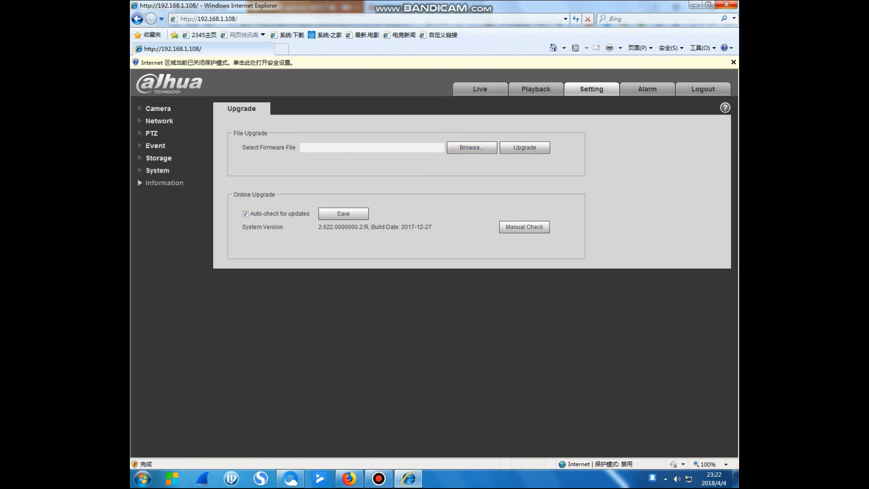
left_click(165, 183)
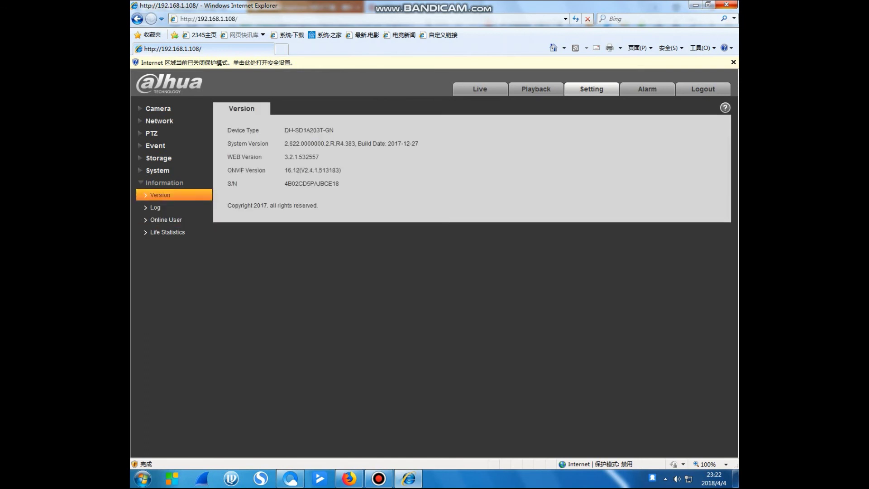
left_click(164, 182)
left_click(158, 170)
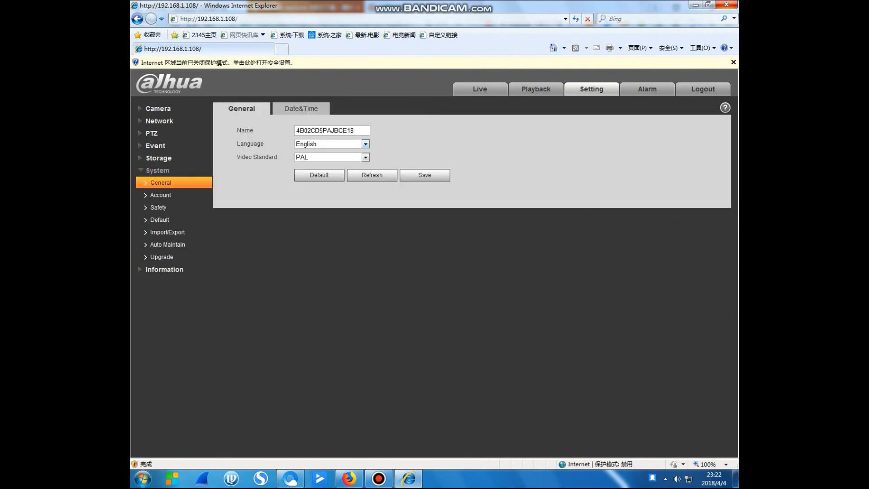
Check the Language (English) and Video Standard (PAL only) options, then go to System Default
left_click(366, 144)
left_click(332, 153)
left_click(365, 157)
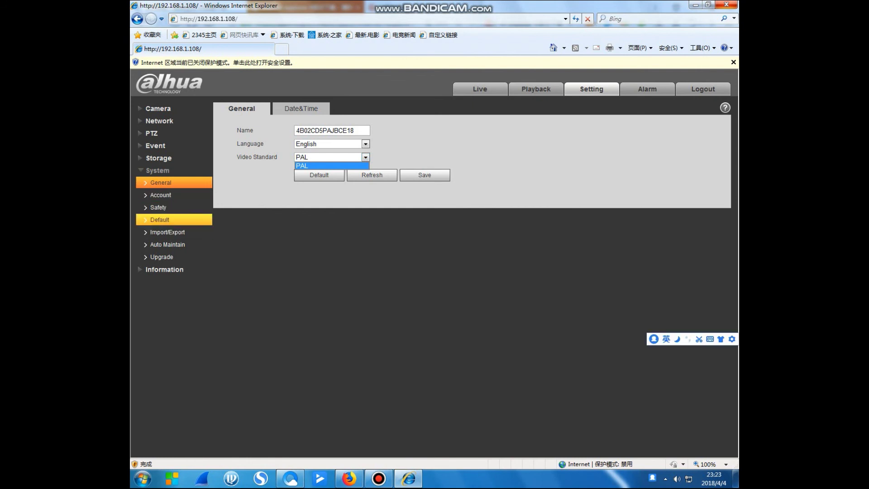
left_click(160, 219)
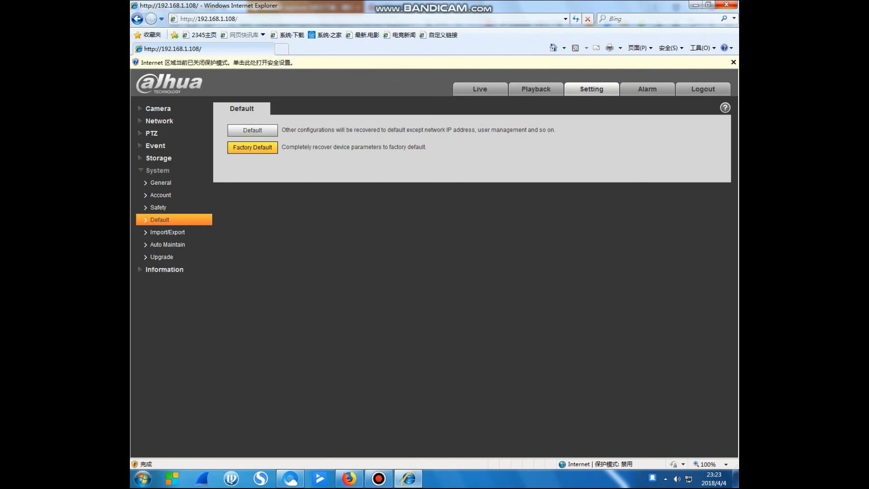
Start a Factory Default reset and enter the admin password in the confirmation box
left_click(252, 148)
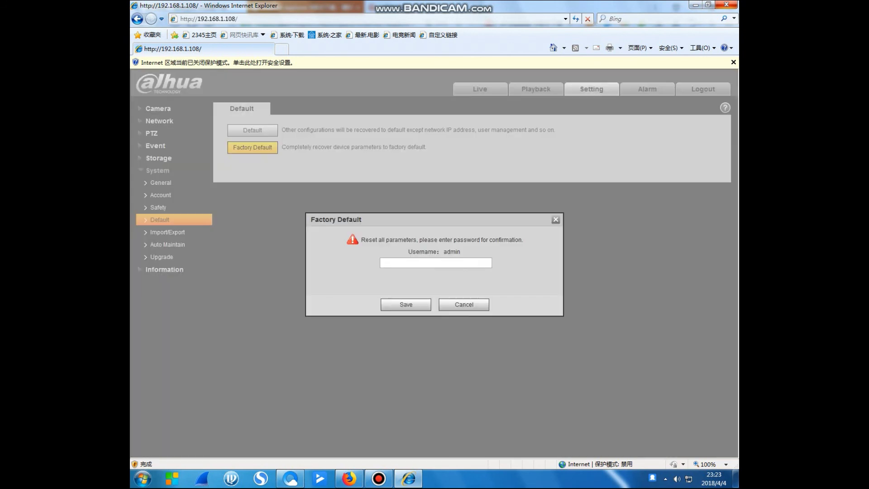
left_click(435, 263)
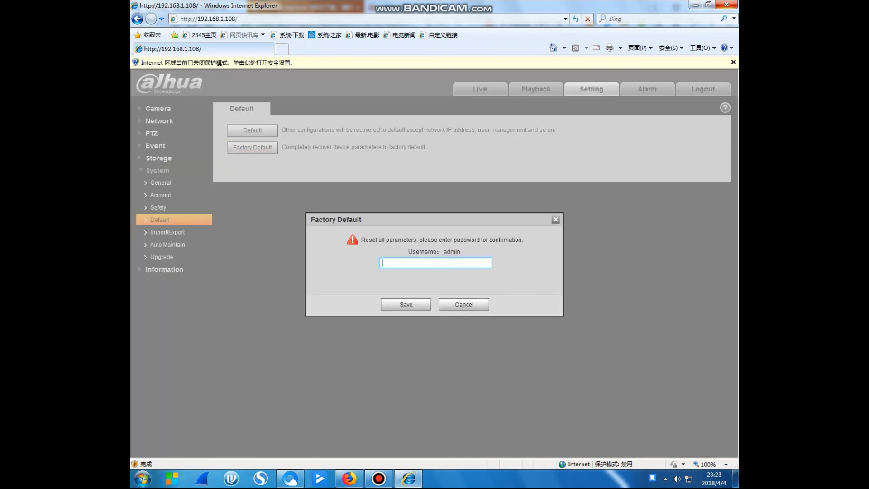
type("123456")
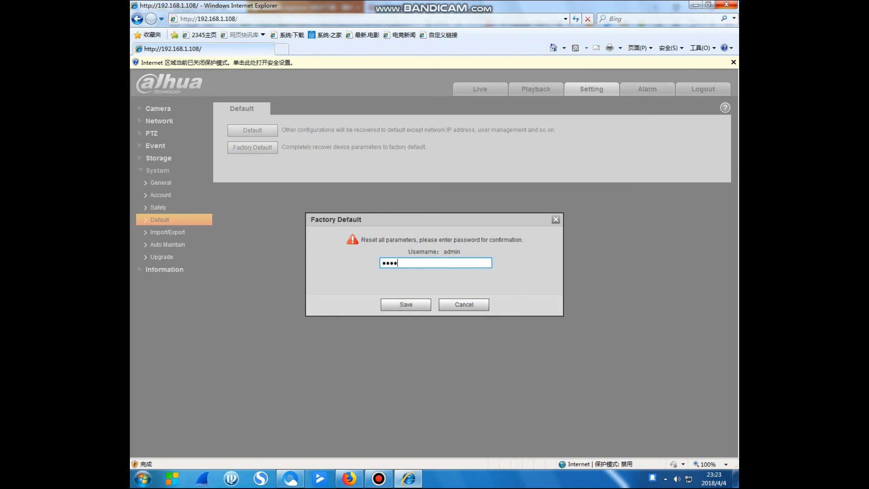